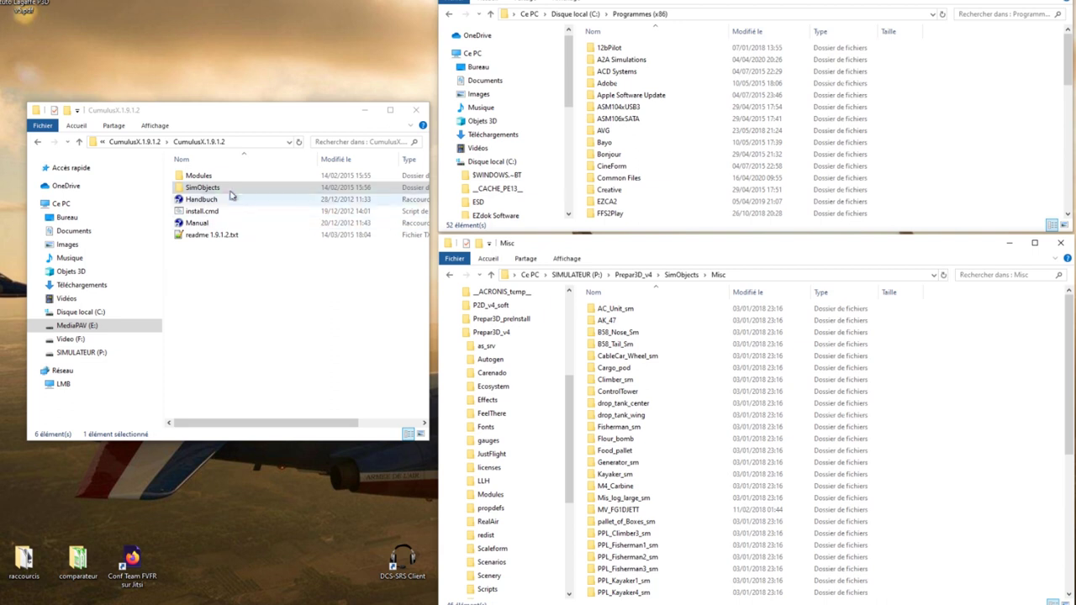
# - Copy the CumulusX! folder from the Modules folder of the CumulusX.1.9.1.2 package
pyautogui.click(219, 176)
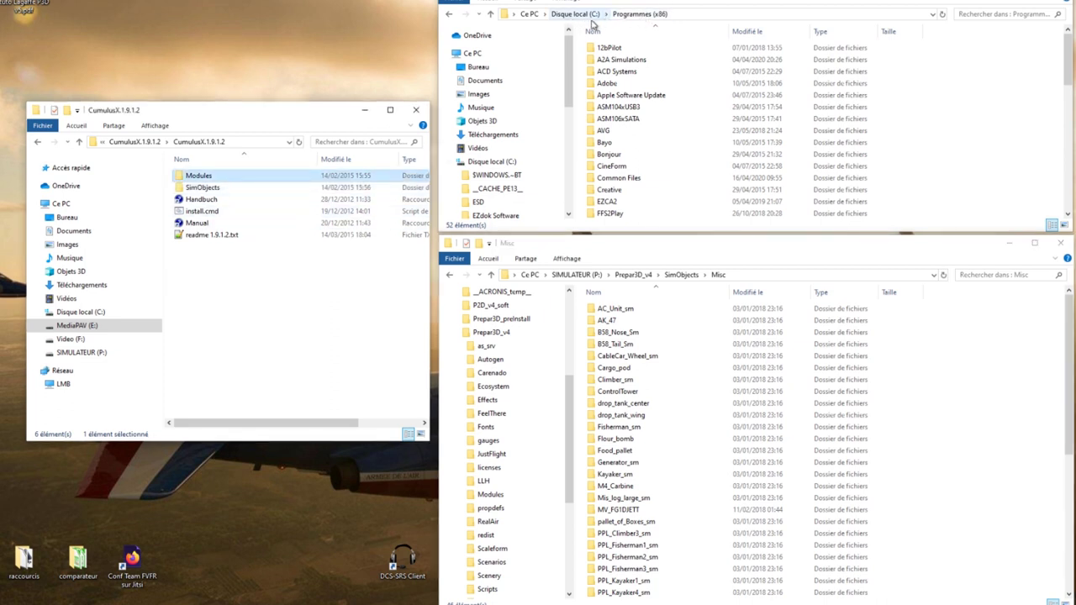
pyautogui.click(872, 143)
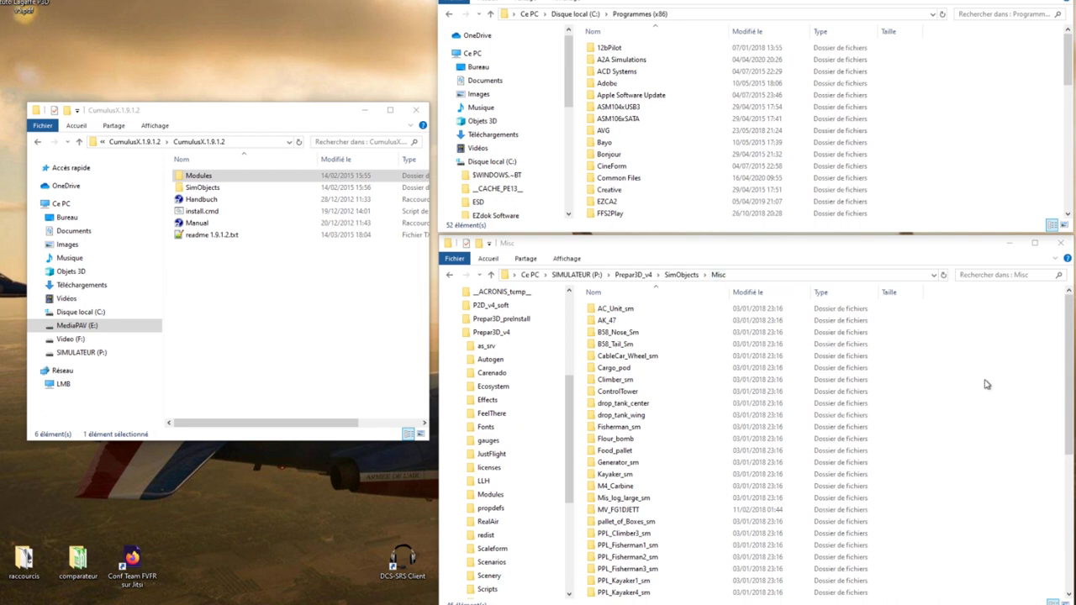
pyautogui.doubleClick(196, 179)
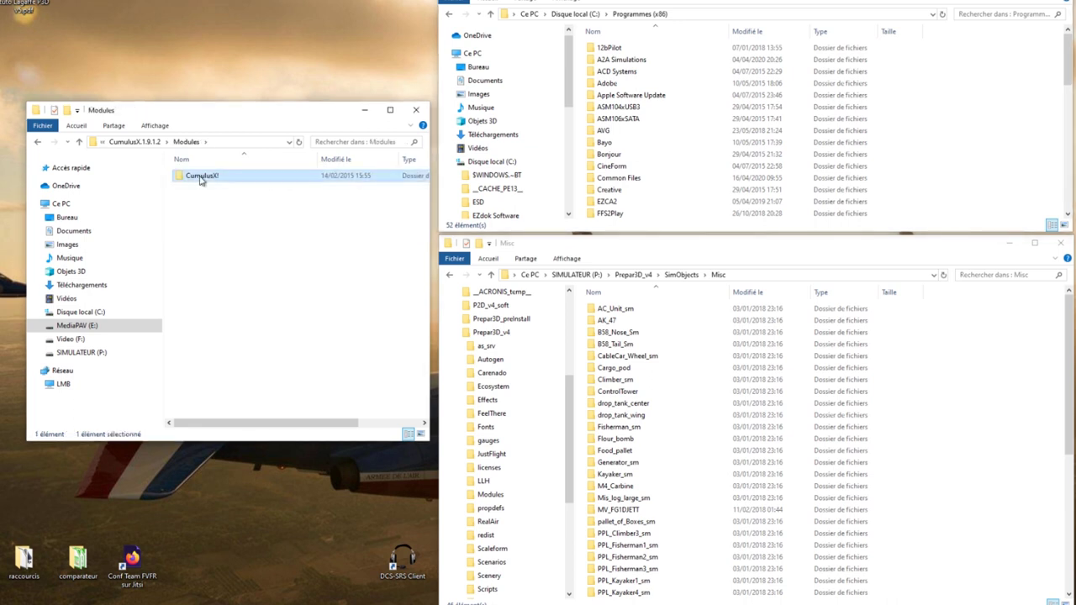
pyautogui.rightClick(199, 176)
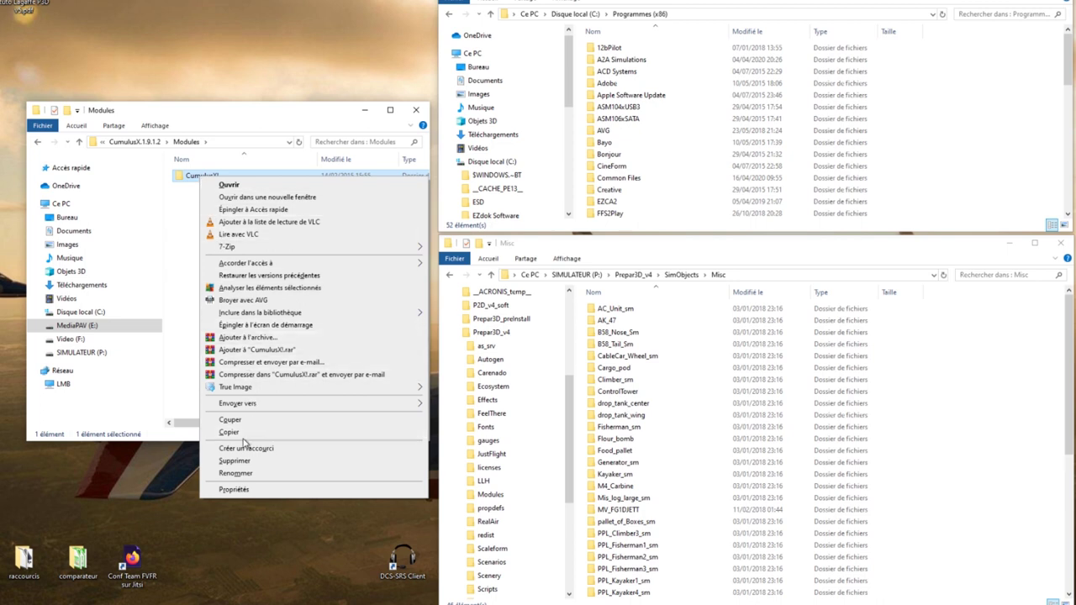
pyautogui.click(241, 434)
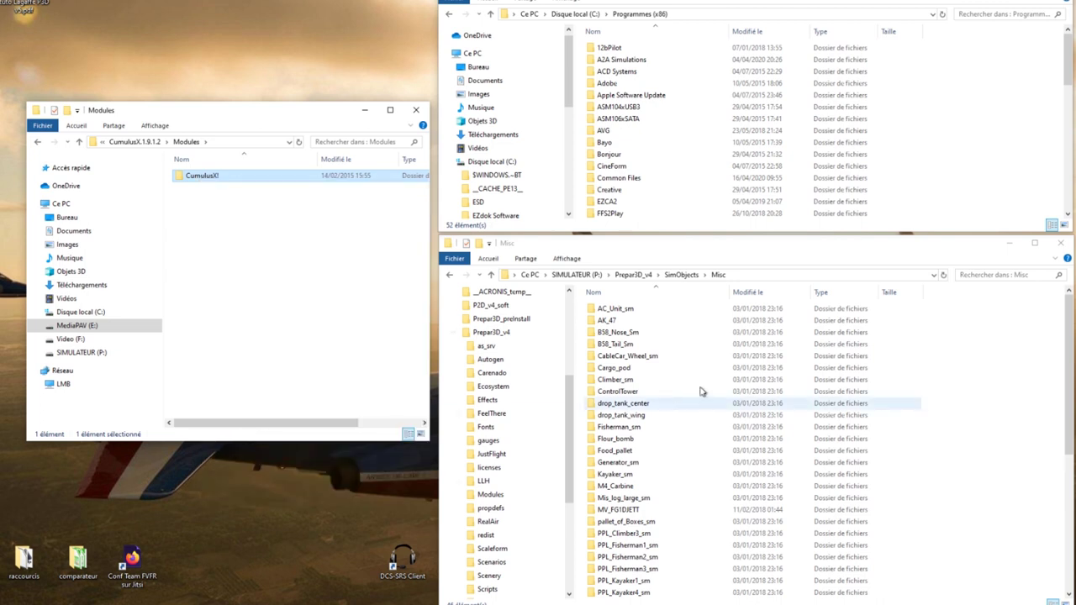
# - Paste the CumulusX! folder into Programmes (x86) on drive C with administrator rights and open the pasted folder
pyautogui.click(681, 3)
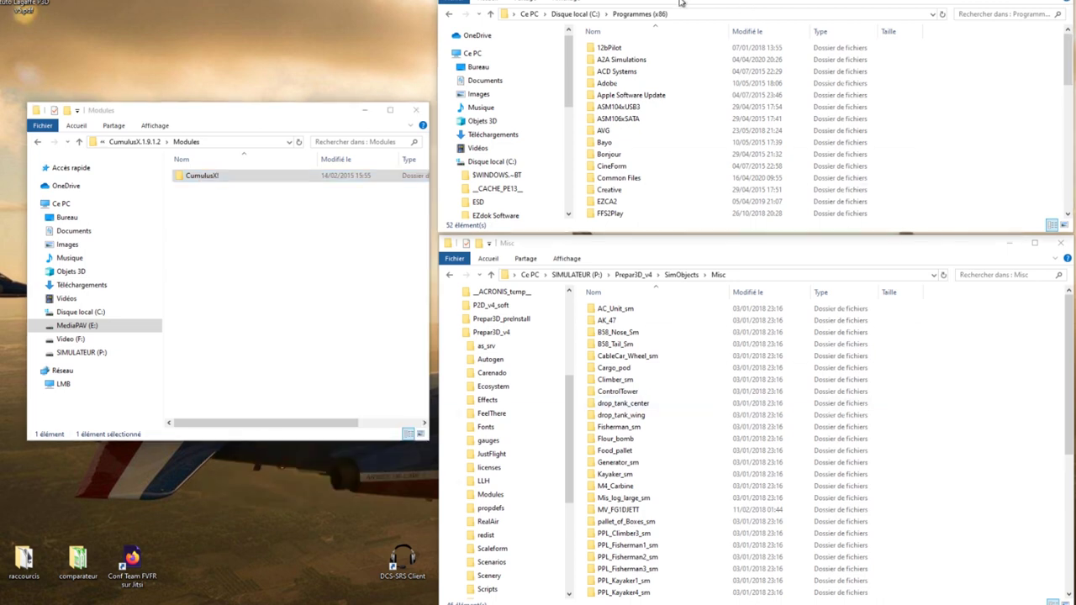
pyautogui.rightClick(974, 116)
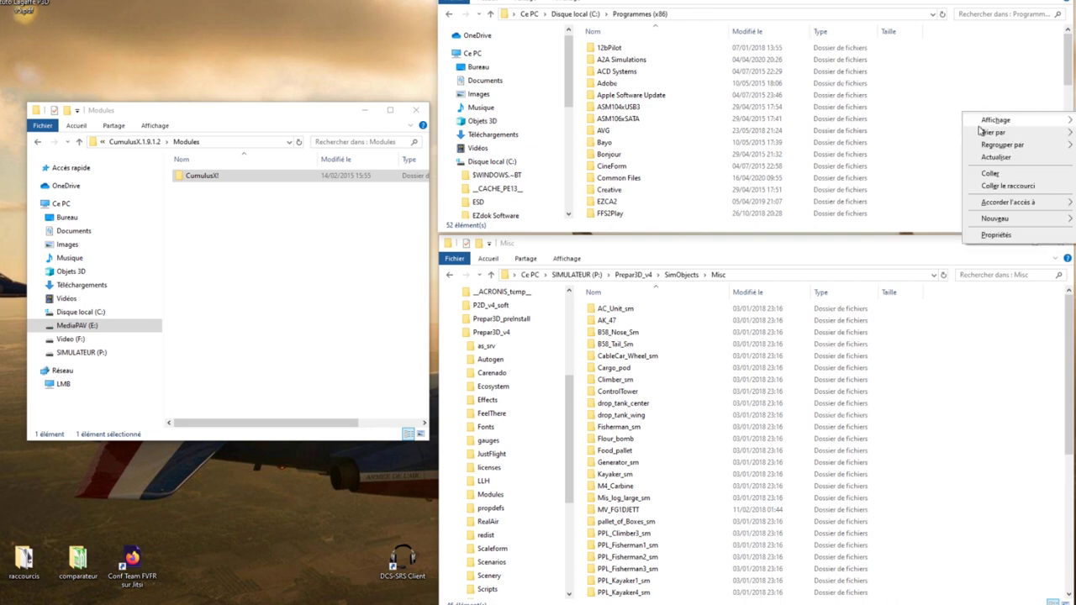
pyautogui.click(988, 177)
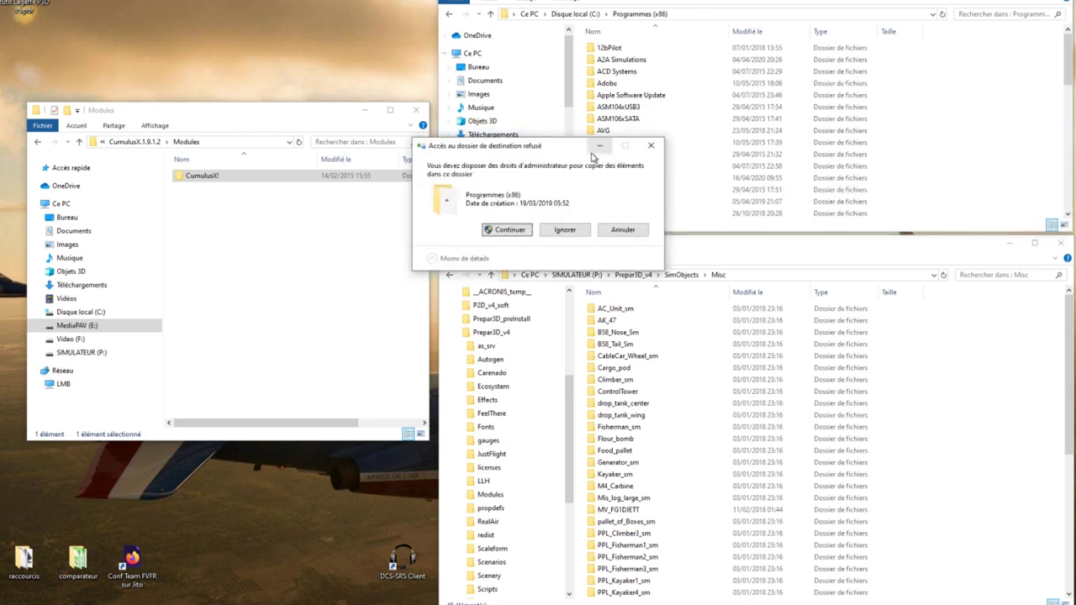
pyautogui.click(508, 230)
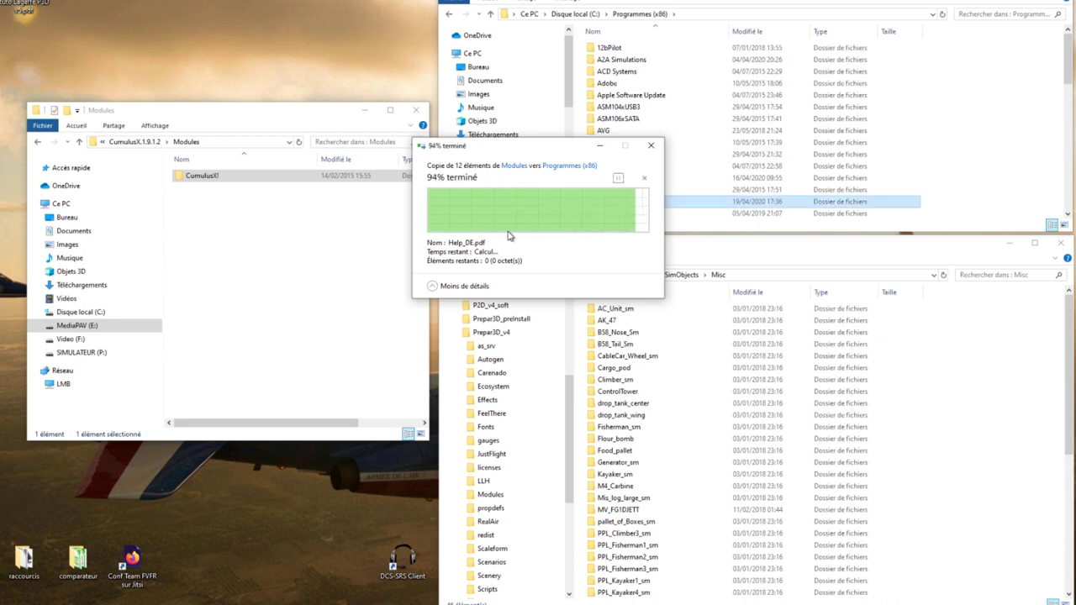
pyautogui.moveTo(616, 206)
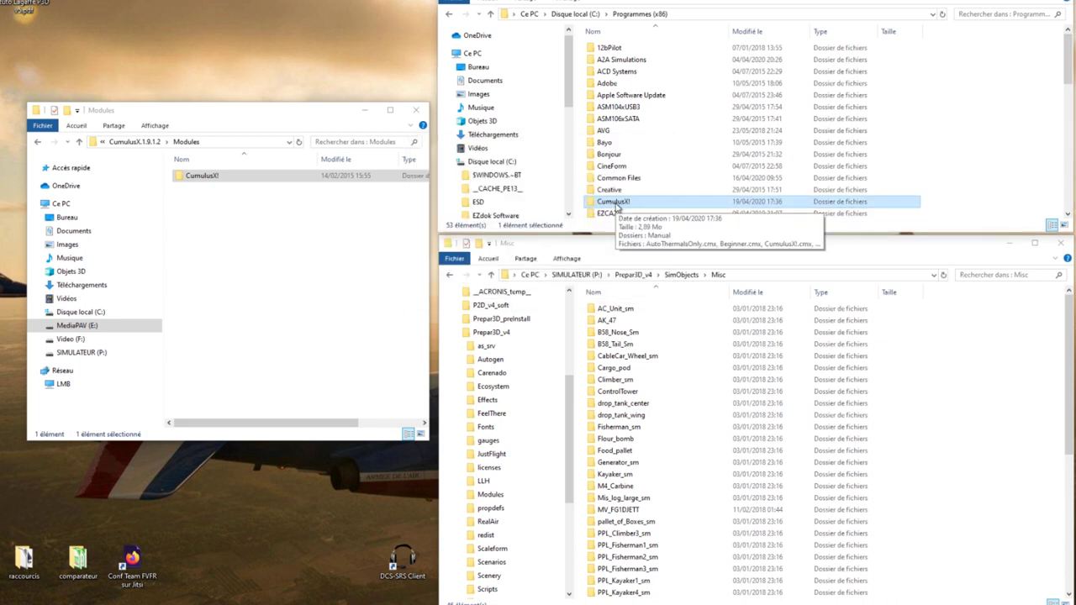
pyautogui.doubleClick(617, 207)
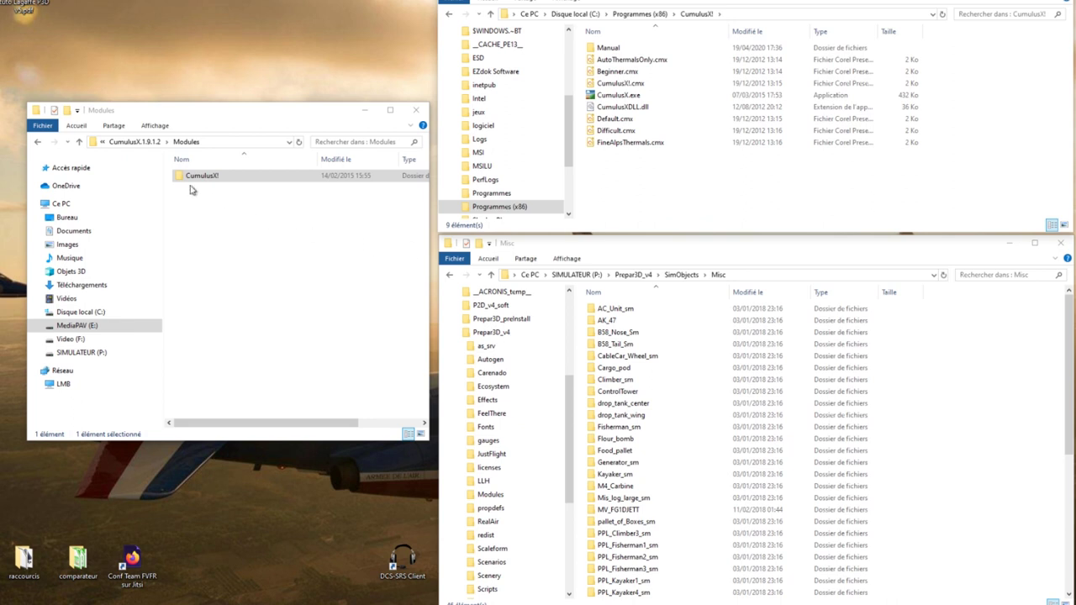
# - Copy the CumulusXCloud folder from SimObjects > Misc of the CumulusX.1.9.1.2 package
pyautogui.click(124, 142)
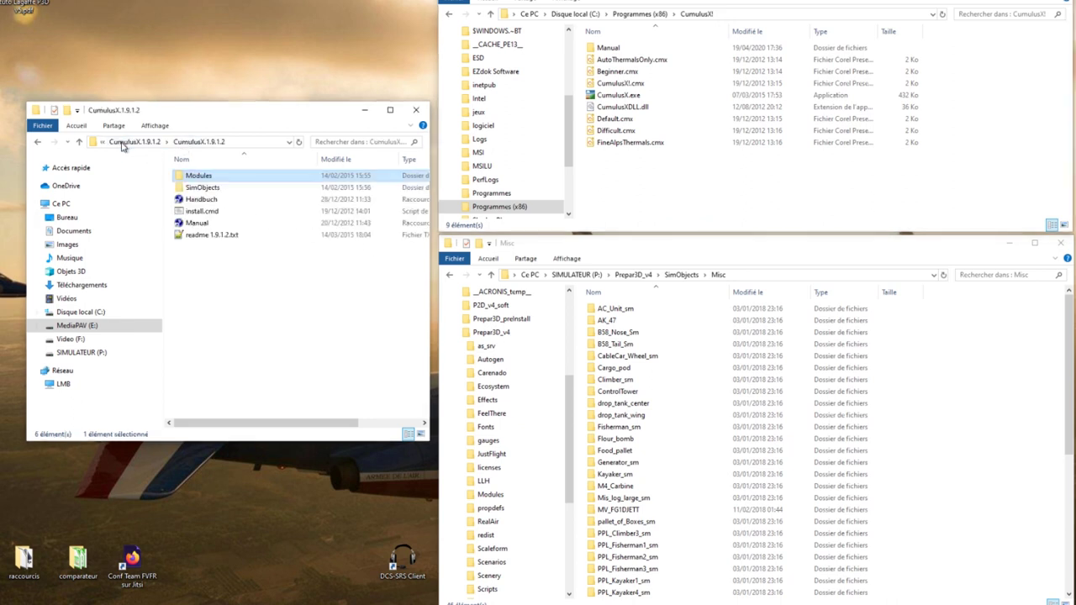
pyautogui.doubleClick(202, 189)
pyautogui.doubleClick(191, 177)
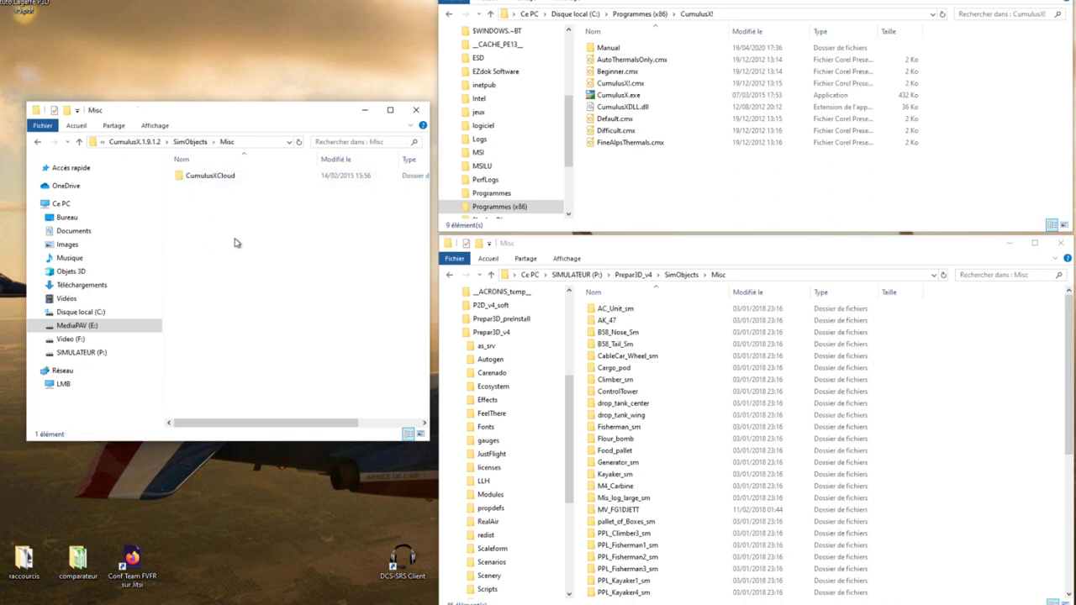
pyautogui.rightClick(223, 180)
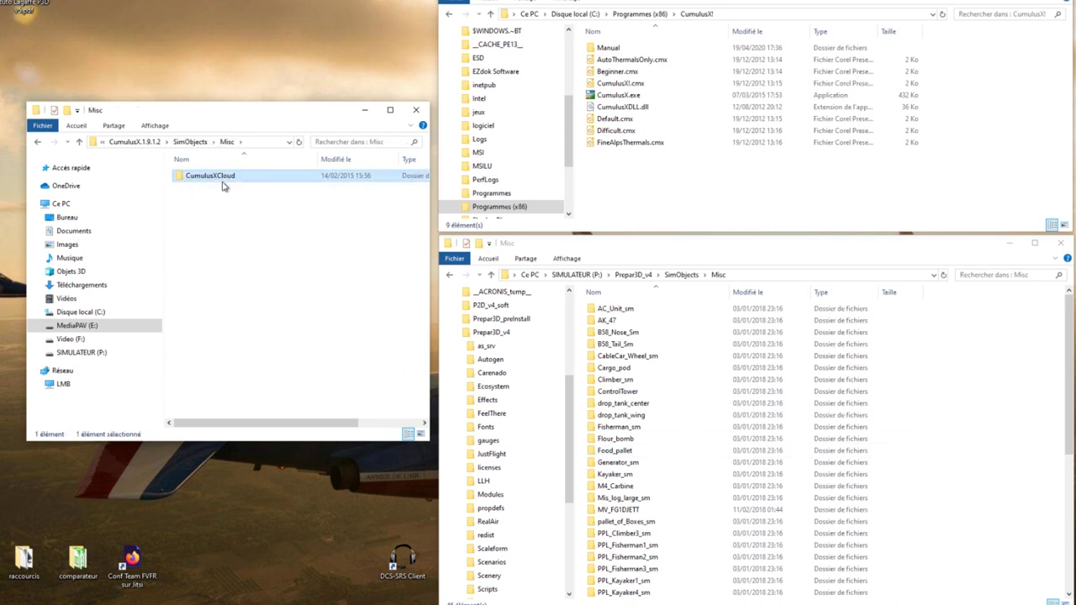
pyautogui.click(281, 437)
# - Paste the CumulusXCloud folder into the Prepar3D_v4 SimObjects > Misc folder and check its contents
pyautogui.rightClick(1049, 367)
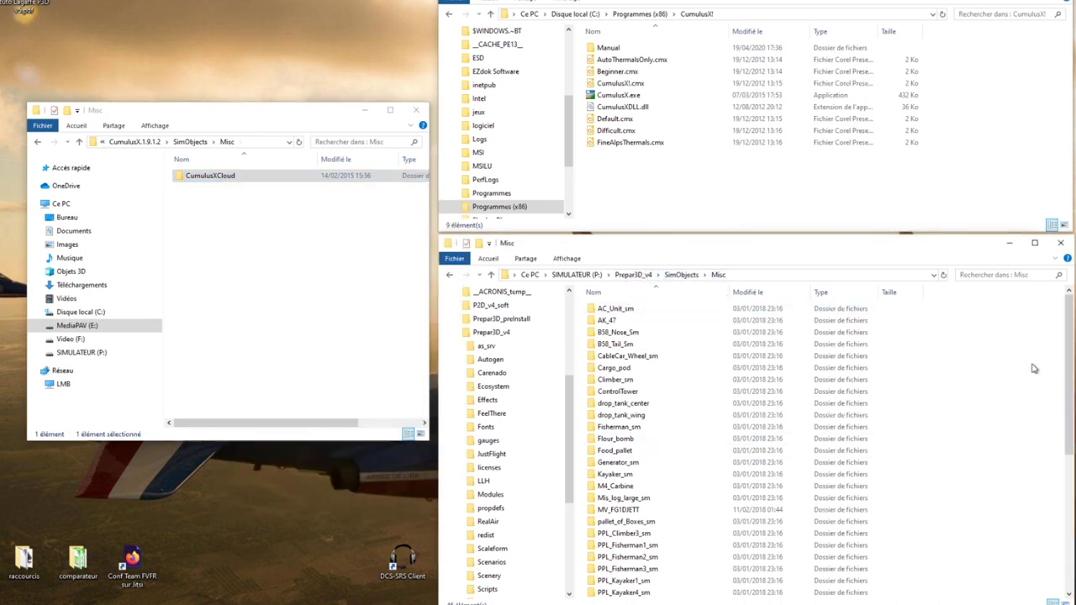
pyautogui.click(992, 444)
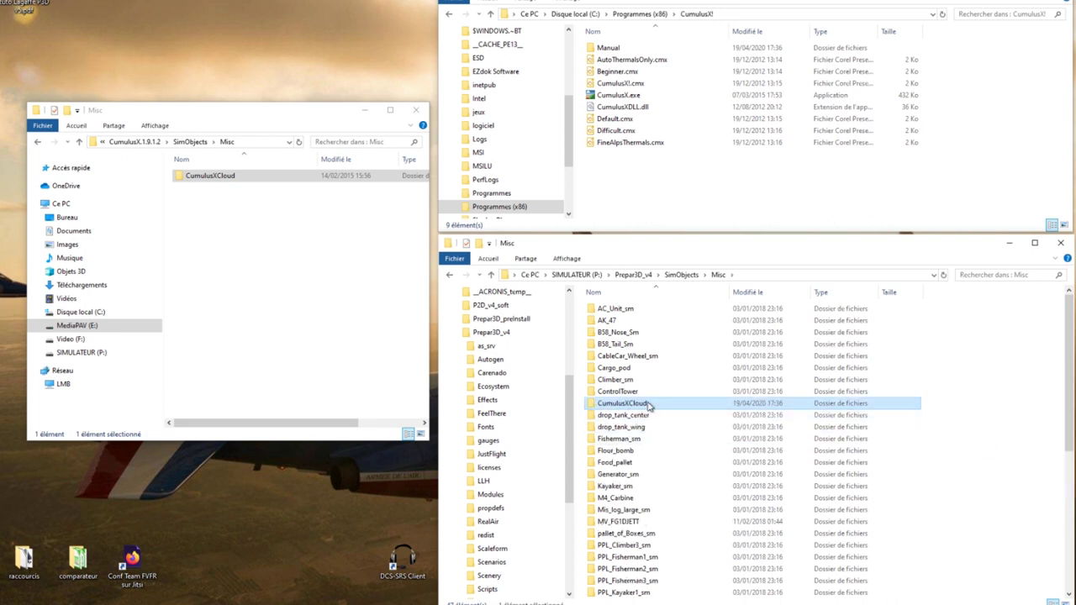
pyautogui.doubleClick(710, 403)
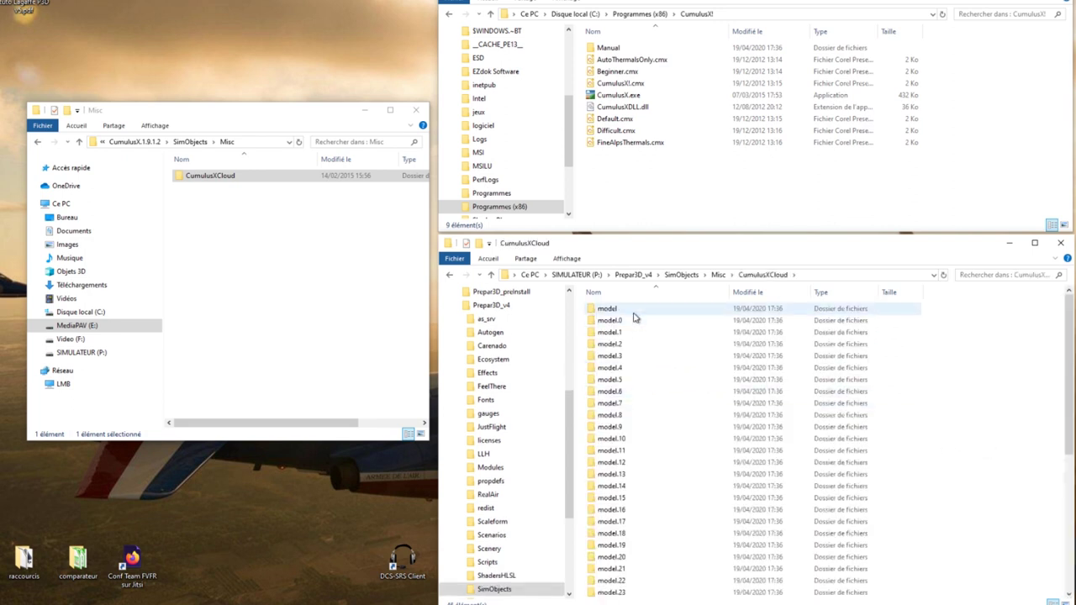
pyautogui.press('BackSpace')
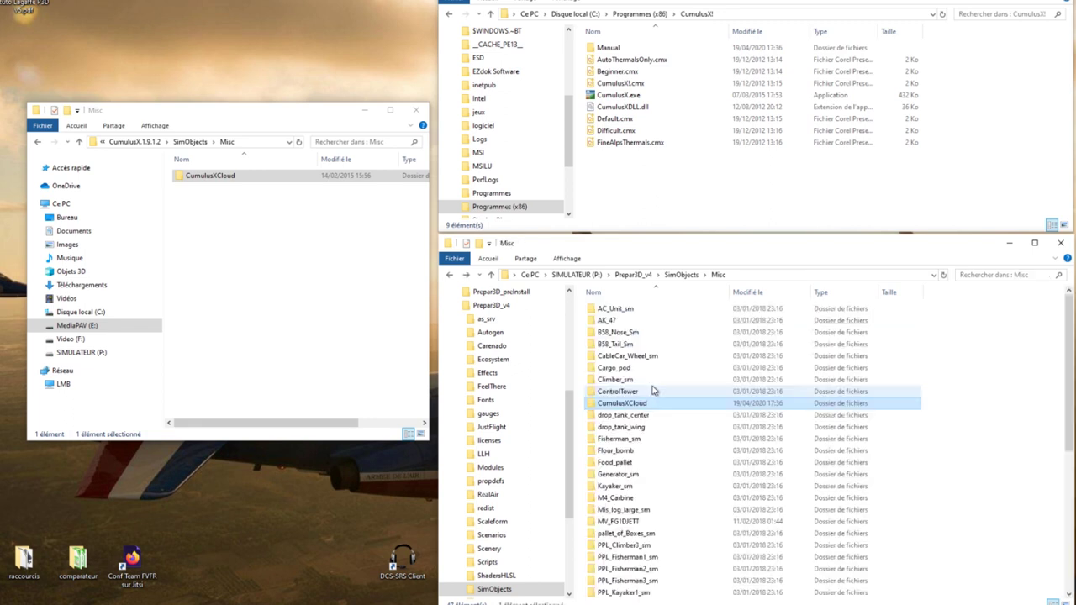
# - Return the package window to the CumulusX.1.9.1.2 folder and minimize that window
pyautogui.click(637, 208)
pyautogui.click(324, 189)
pyautogui.press('BackSpace')
pyautogui.press('BackSpace')
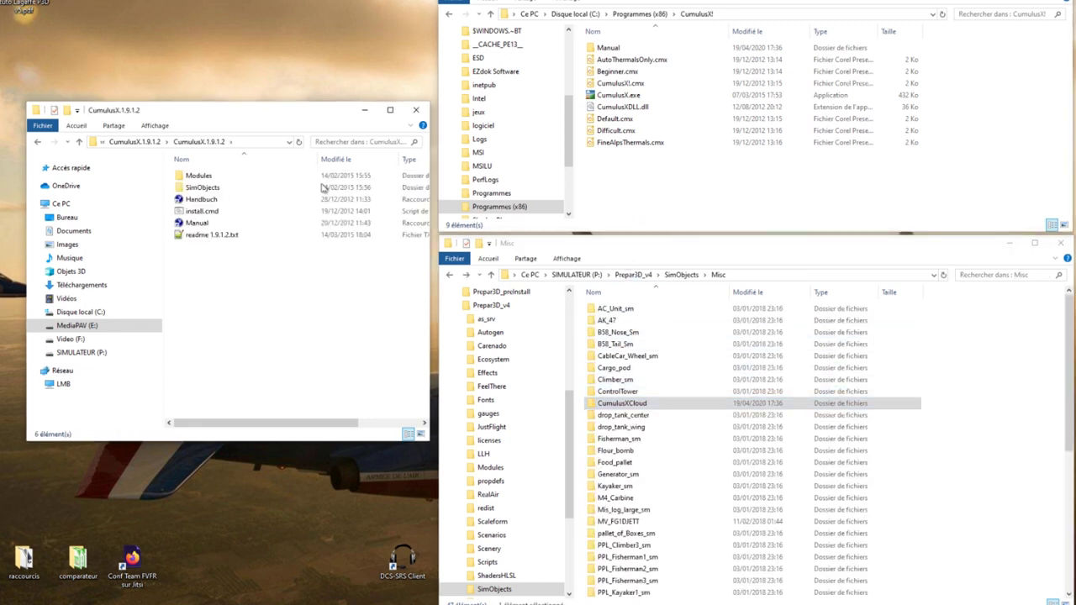
pyautogui.click(364, 110)
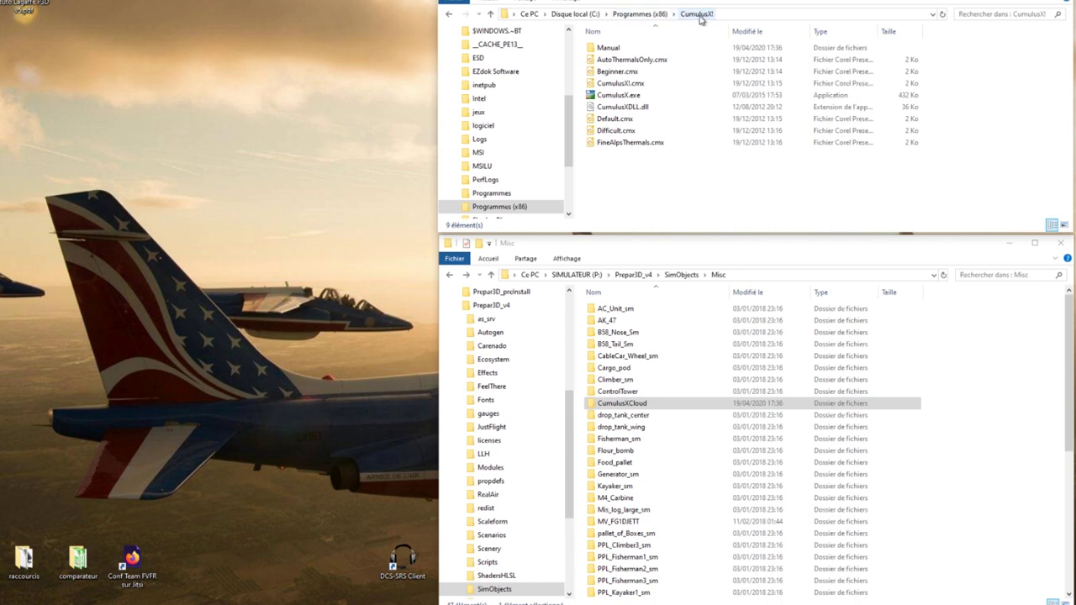
# - Create a desktop shortcut to CumulusX.exe and place it on the free desktop area above the plane's tail
pyautogui.rightClick(616, 97)
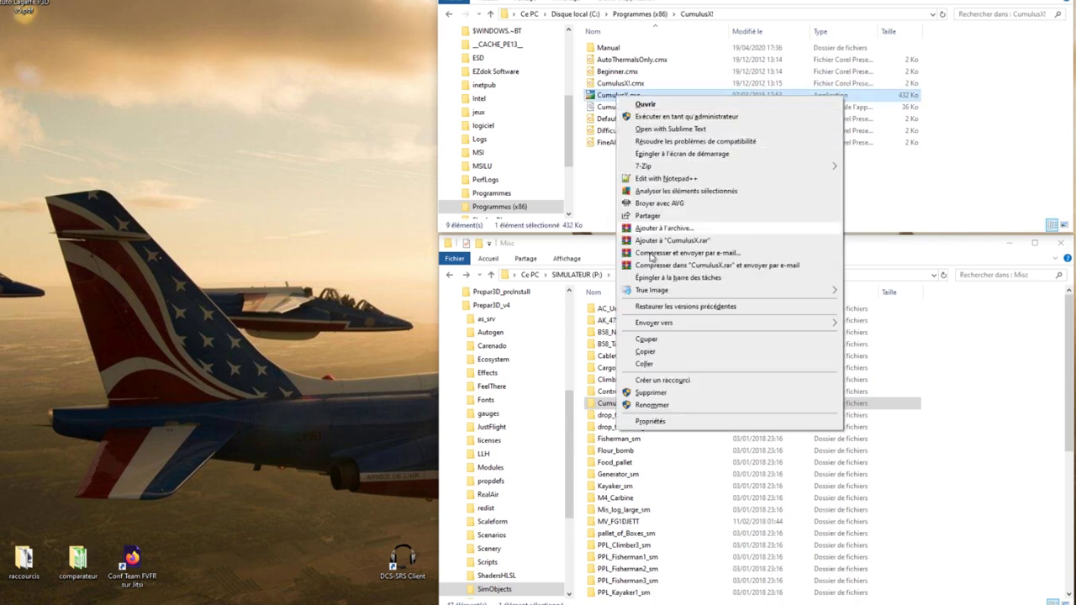
pyautogui.moveTo(665, 327)
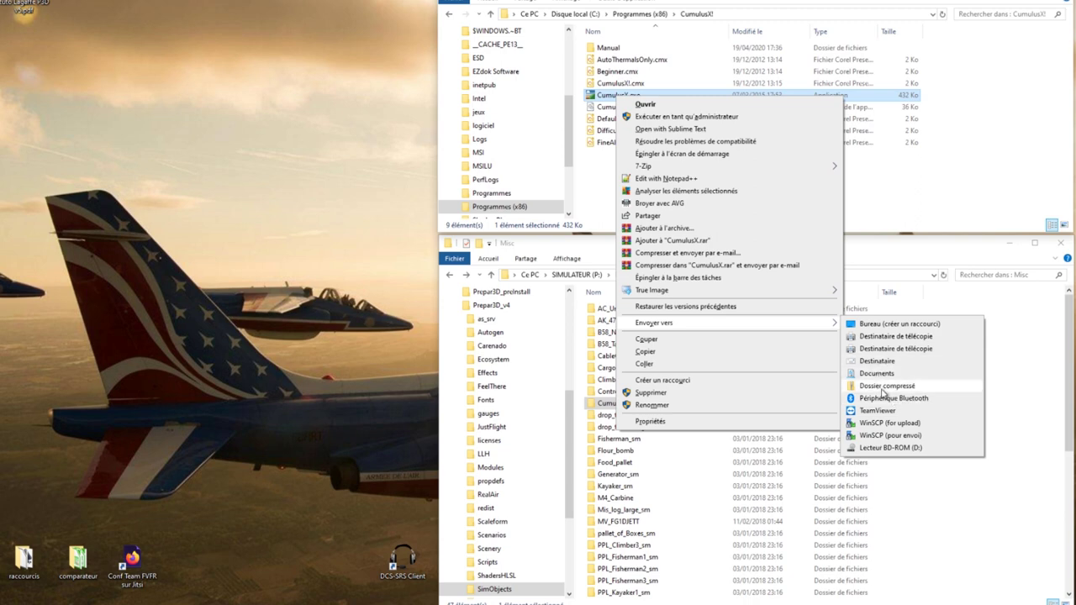
pyautogui.click(897, 325)
pyautogui.click(27, 56)
pyautogui.moveTo(28, 56); pyautogui.dragTo(190, 227)
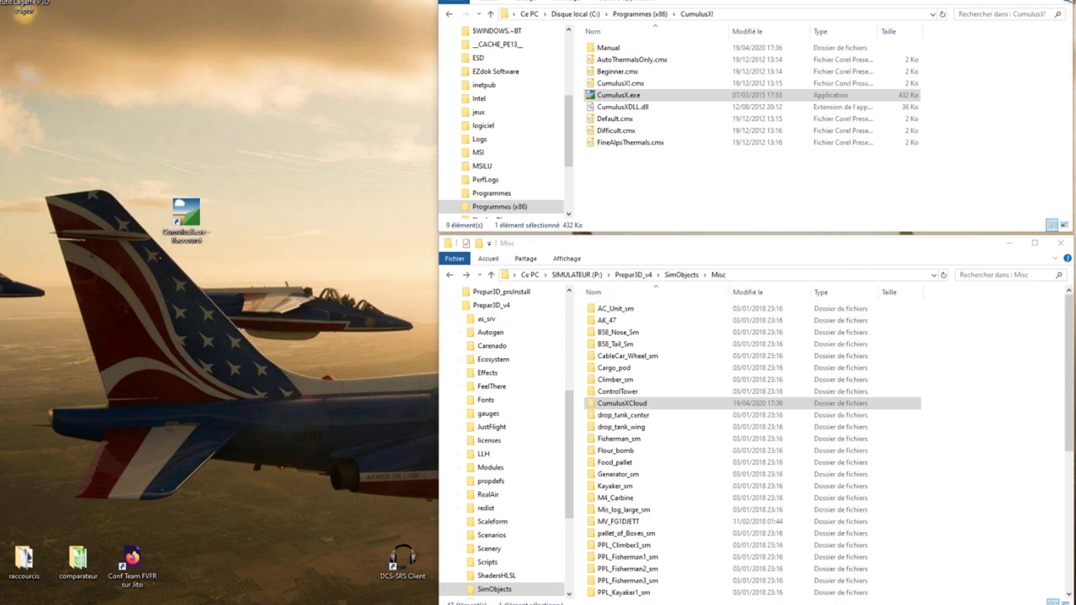
# - Close the CumulusX! and Misc folder windows
pyautogui.hotkey('alt', 'F4')
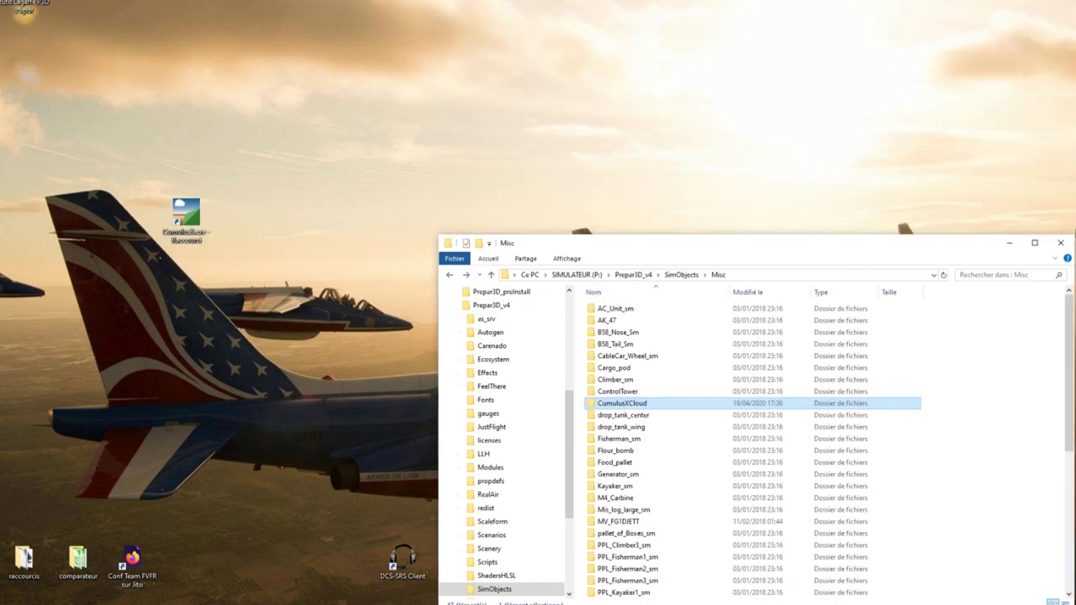
pyautogui.click(1059, 242)
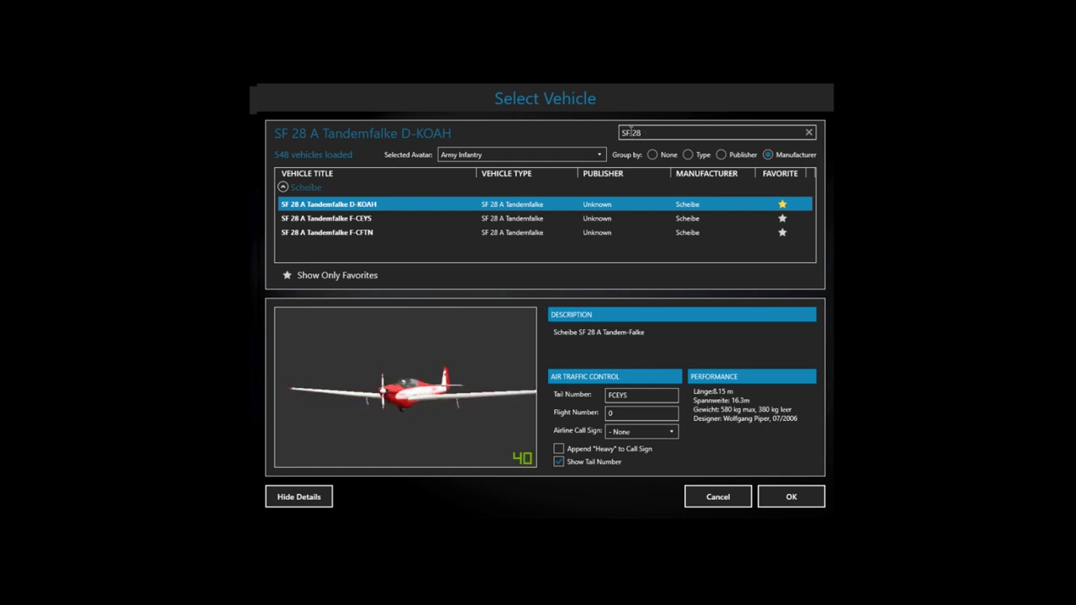
# - Preview the SF 28 A Tandemfalke F-CFTN in Prepar3D, and choose the SF 28 A Tandemfalke D-KOAH as the vehicle
pyautogui.click(354, 235)
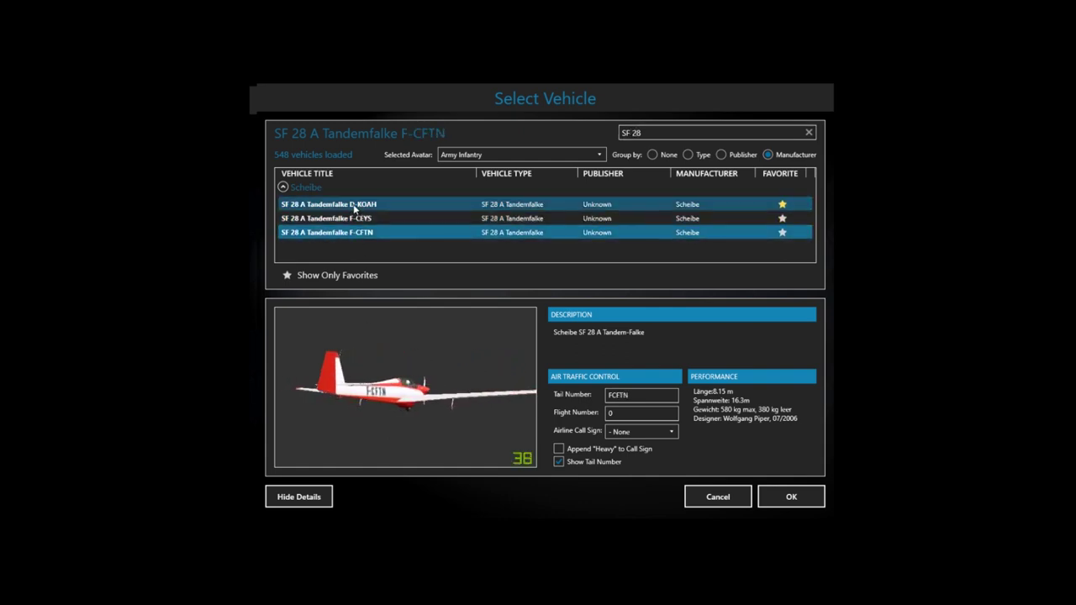
pyautogui.click(354, 209)
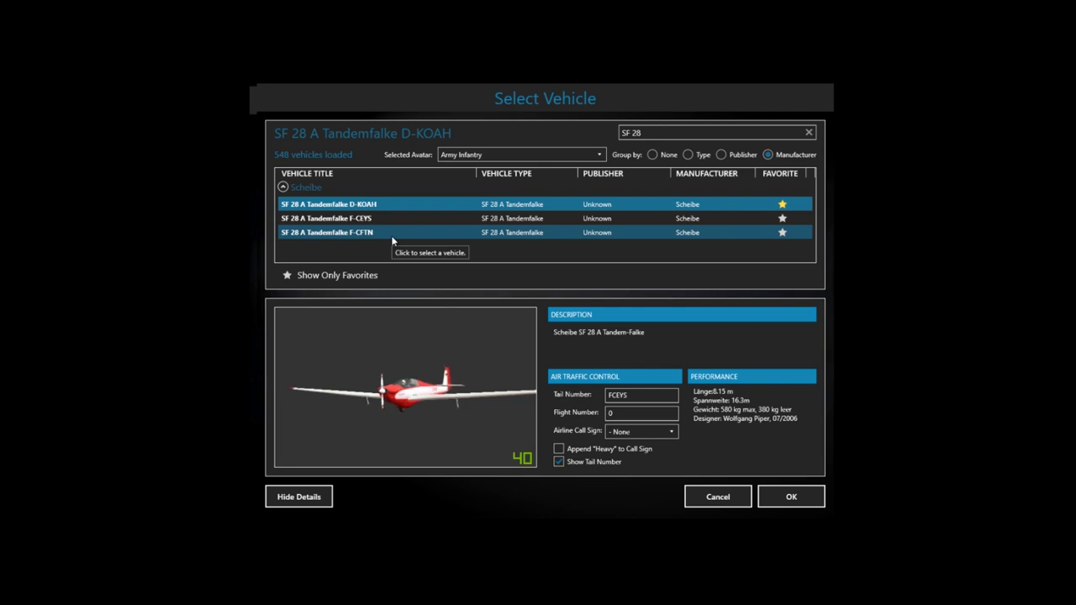
pyautogui.click(791, 497)
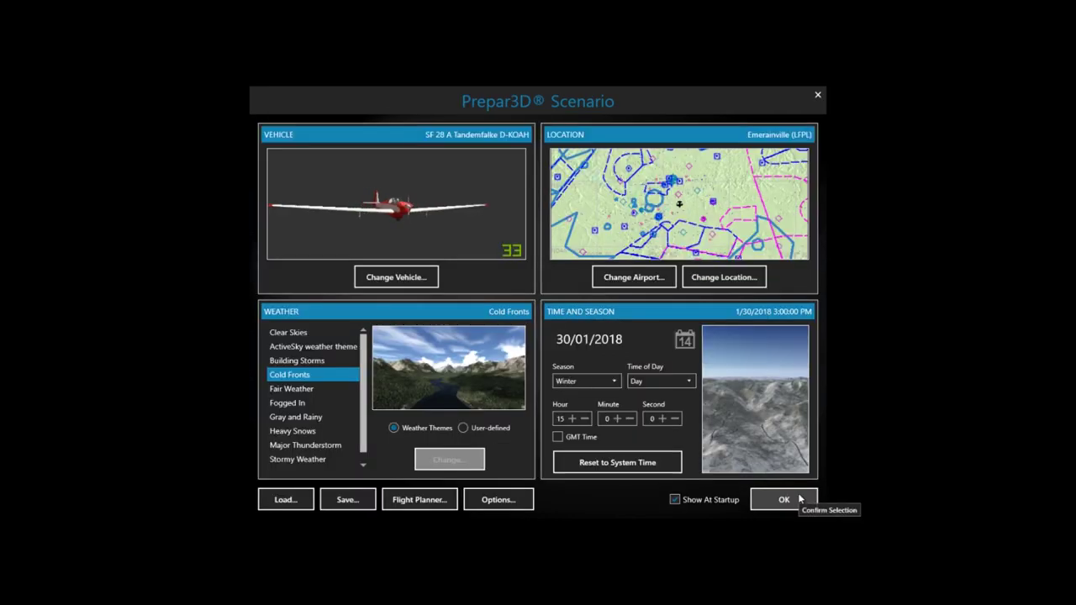
# - Set the departure airport to Challes-Les-Eaux (LFLE) with Runway 32 as the starting location
pyautogui.click(617, 279)
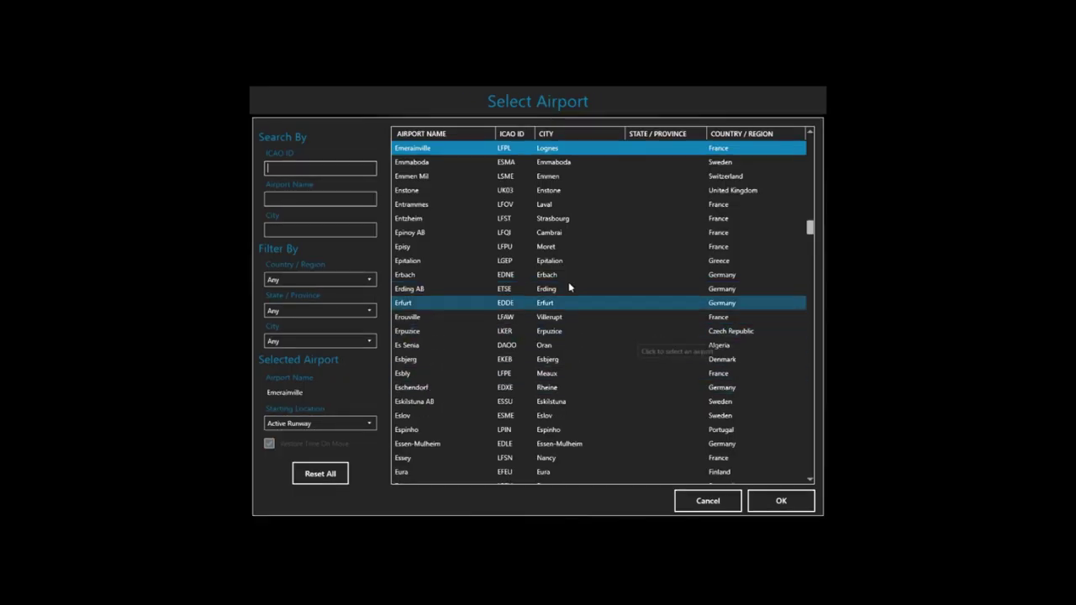
pyautogui.write('LFLE')
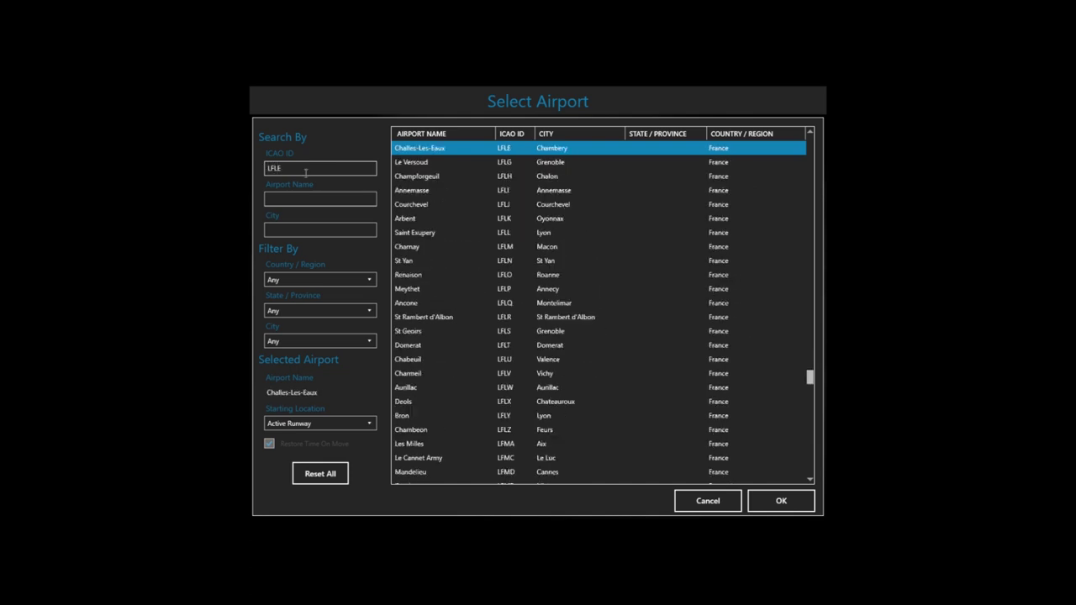
pyautogui.click(362, 427)
pyautogui.click(362, 438)
pyautogui.click(781, 501)
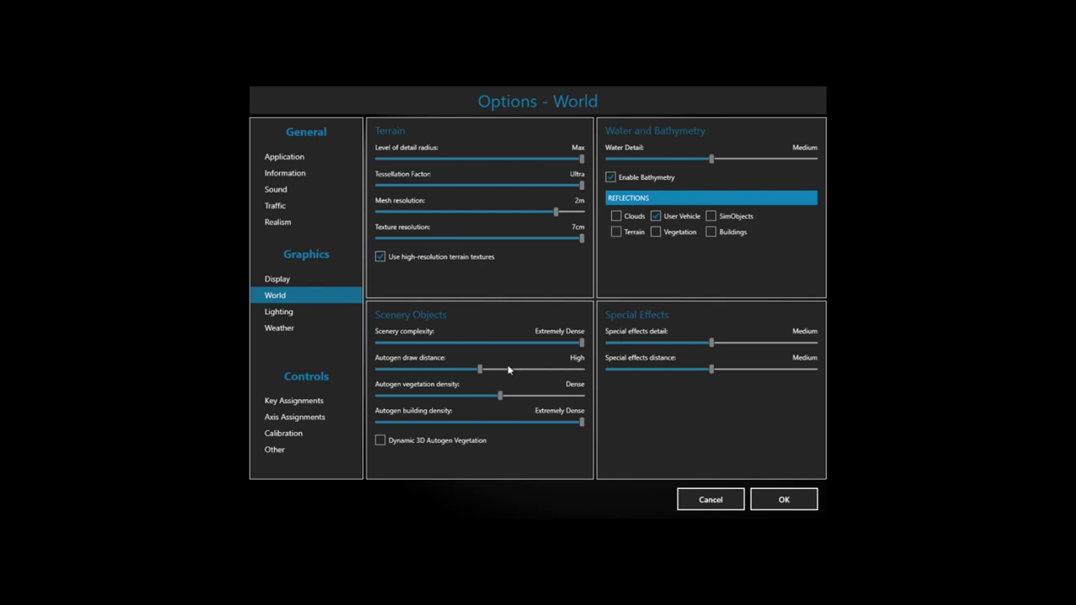
# - Accept the World graphics options and return to the scenario setup
pyautogui.click(790, 503)
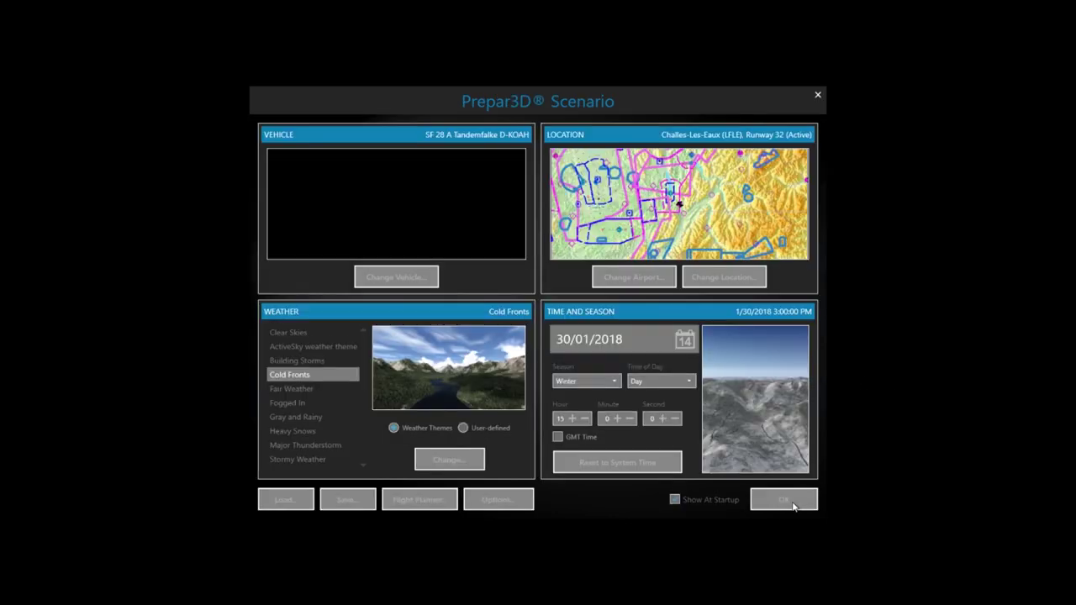
# - Set the scenario date to 08/06/2019 and the hour to 16
pyautogui.click(686, 339)
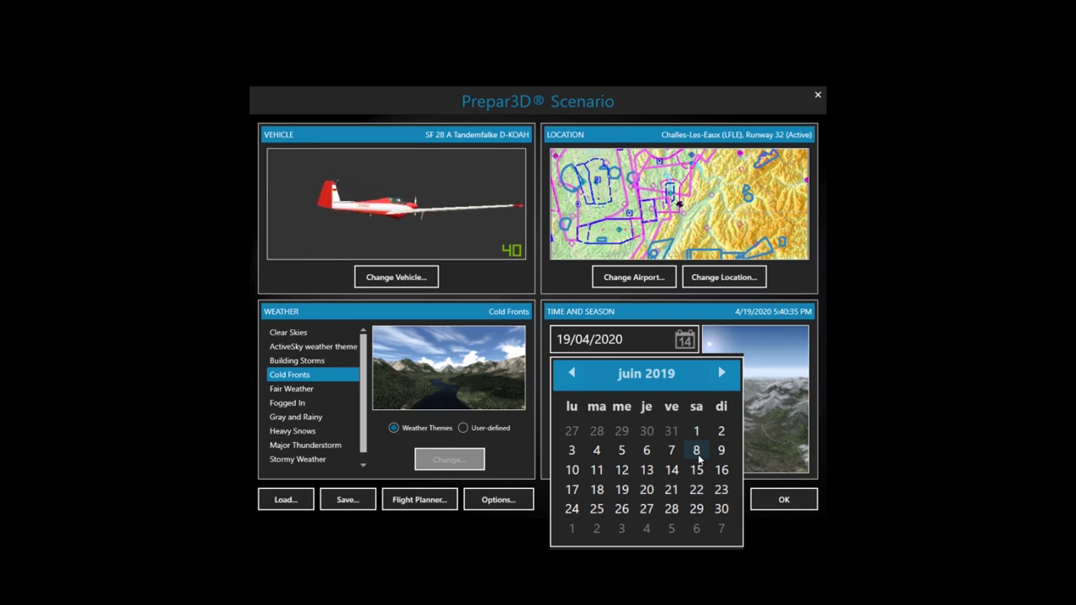
pyautogui.click(697, 453)
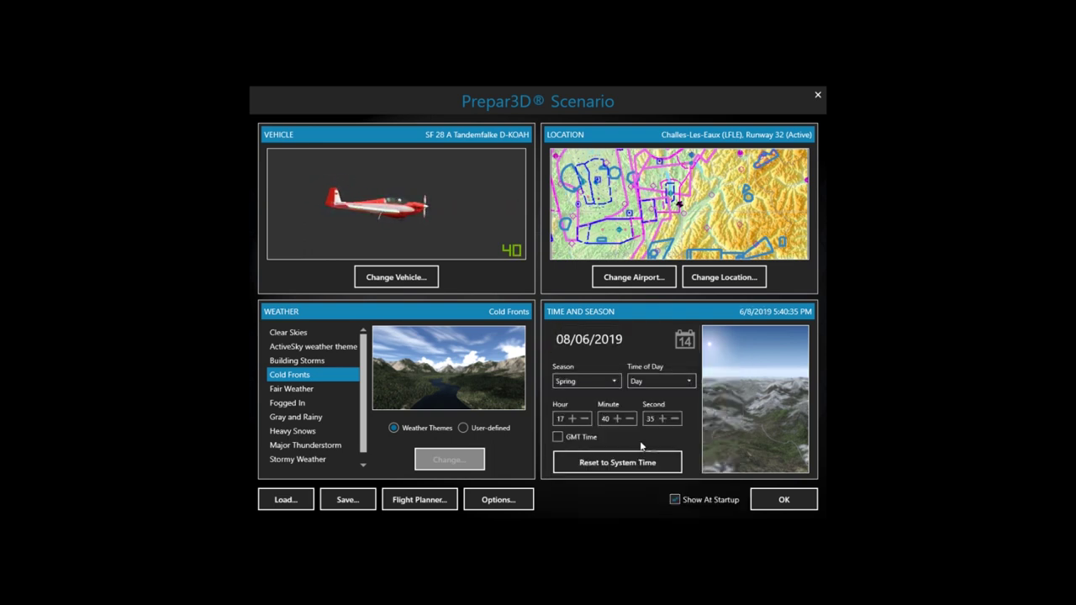
pyautogui.click(586, 421)
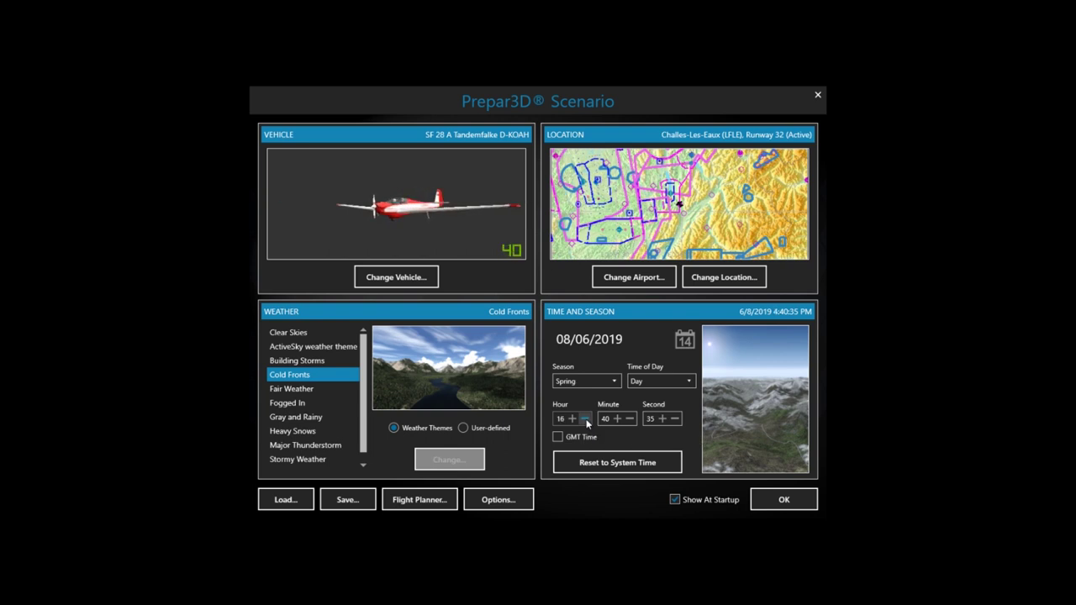
# - Set the scenario hour to 13 with GMT time enabled and start the flight
pyautogui.click(586, 420)
pyautogui.click(586, 421)
pyautogui.click(586, 420)
pyautogui.click(586, 435)
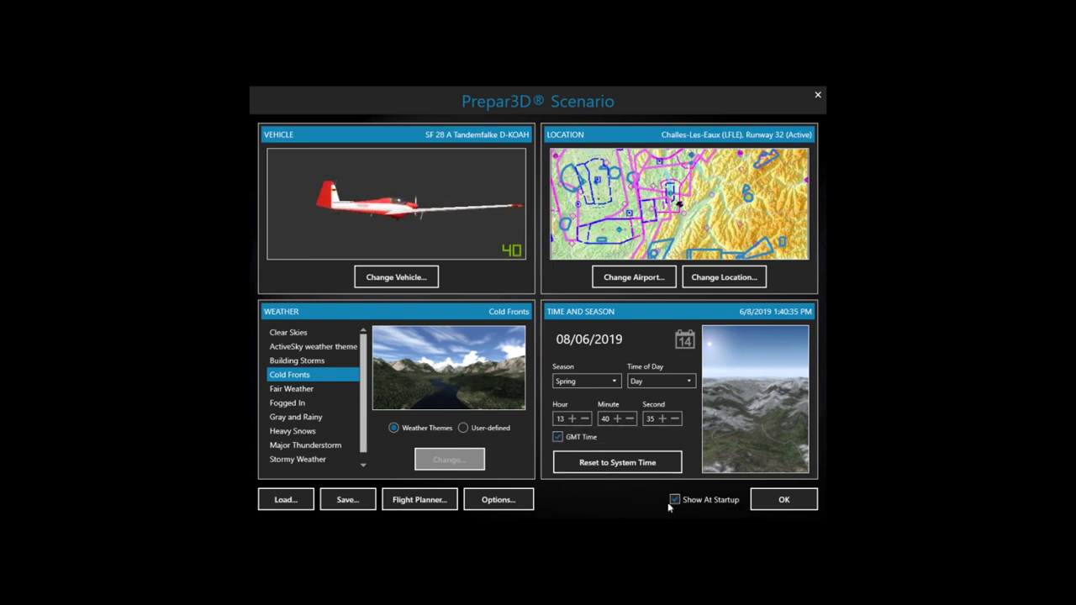
pyautogui.click(787, 499)
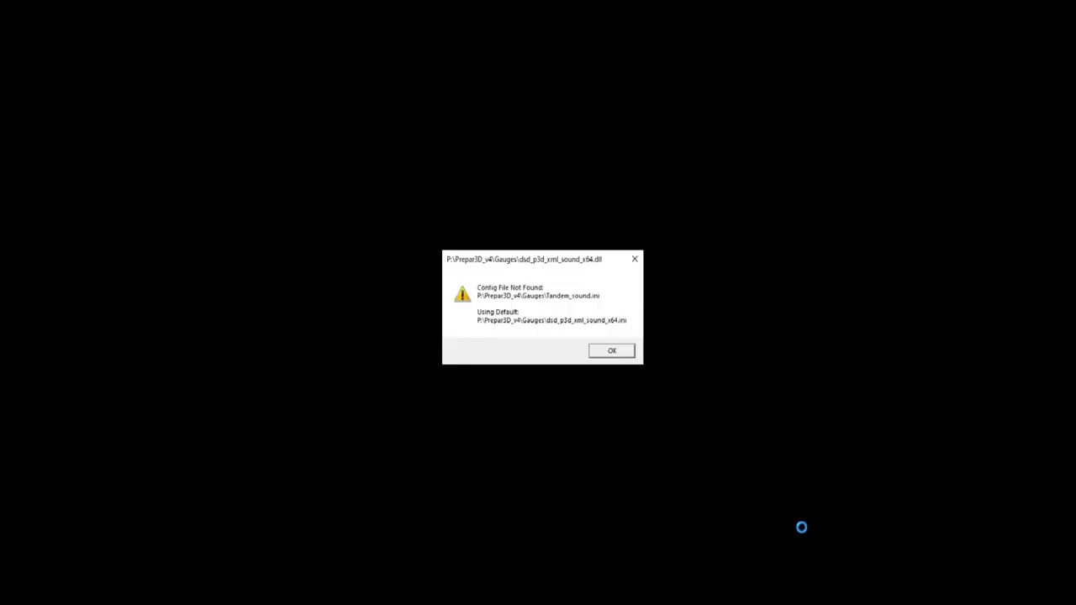
pyautogui.click(614, 352)
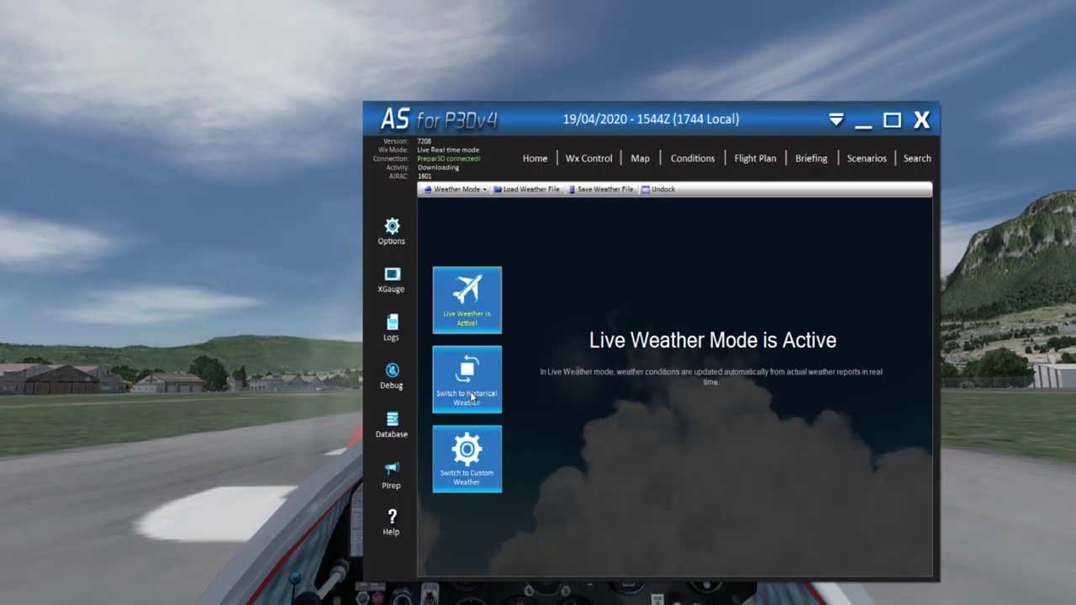
# - Switch Active Sky to historical weather mode and set the weather date to 8 June 2019
pyautogui.click(469, 393)
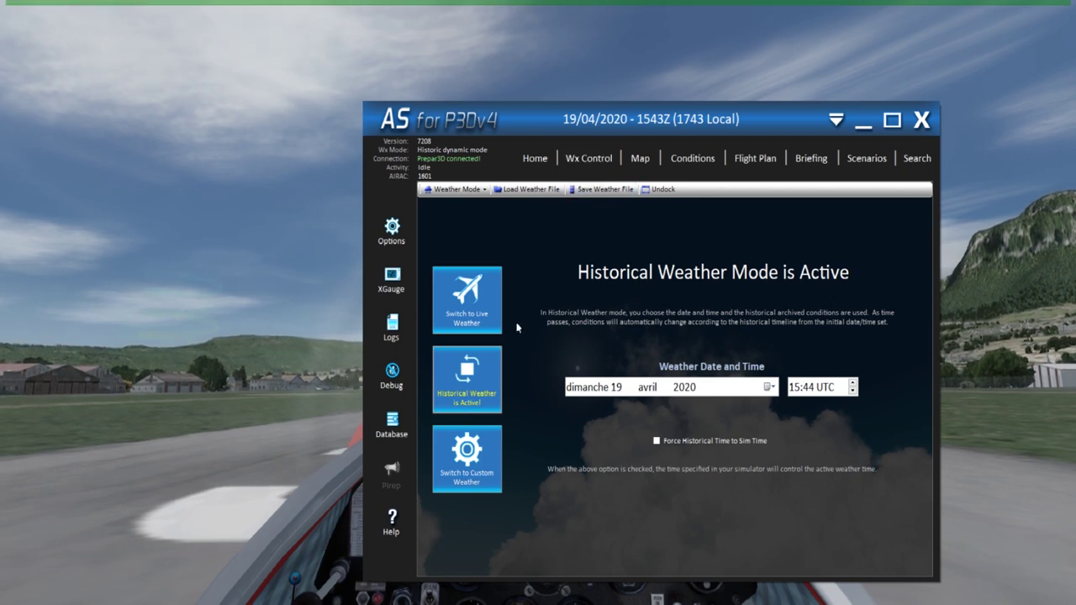
pyautogui.click(767, 387)
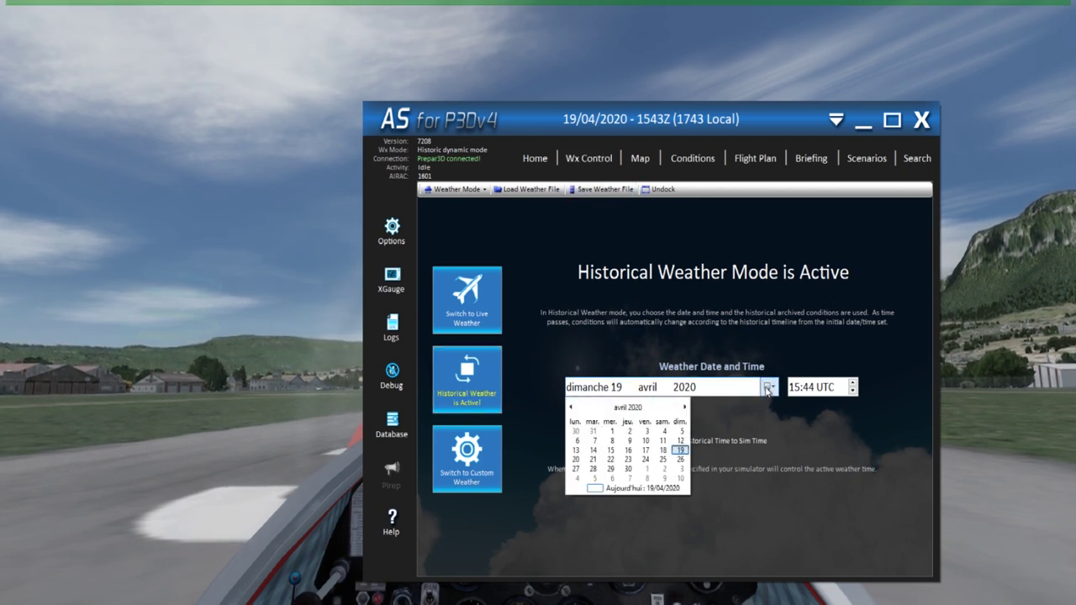
pyautogui.click(582, 408)
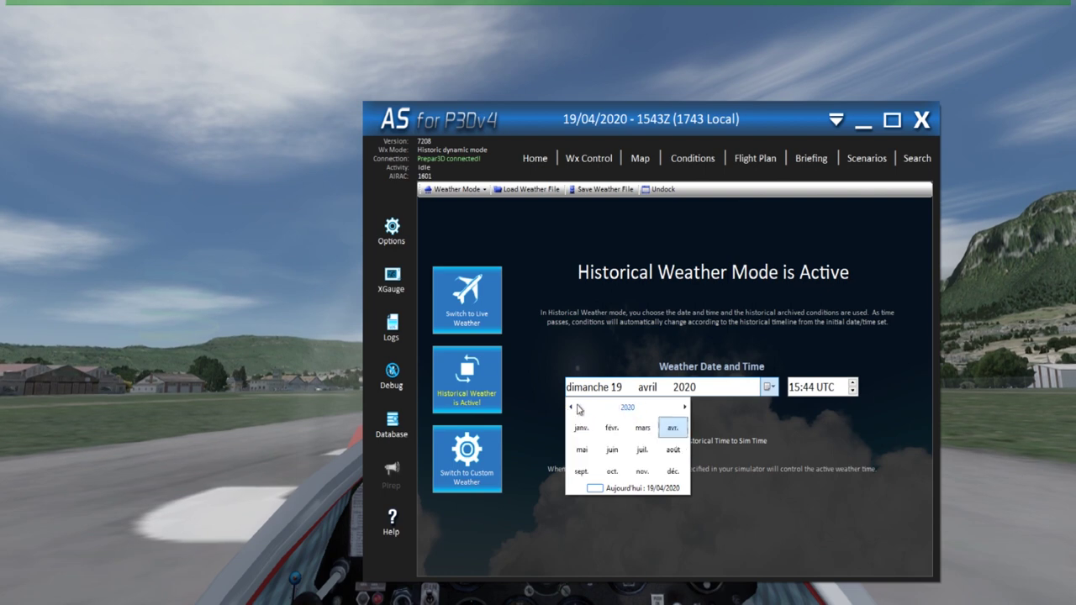
pyautogui.click(572, 408)
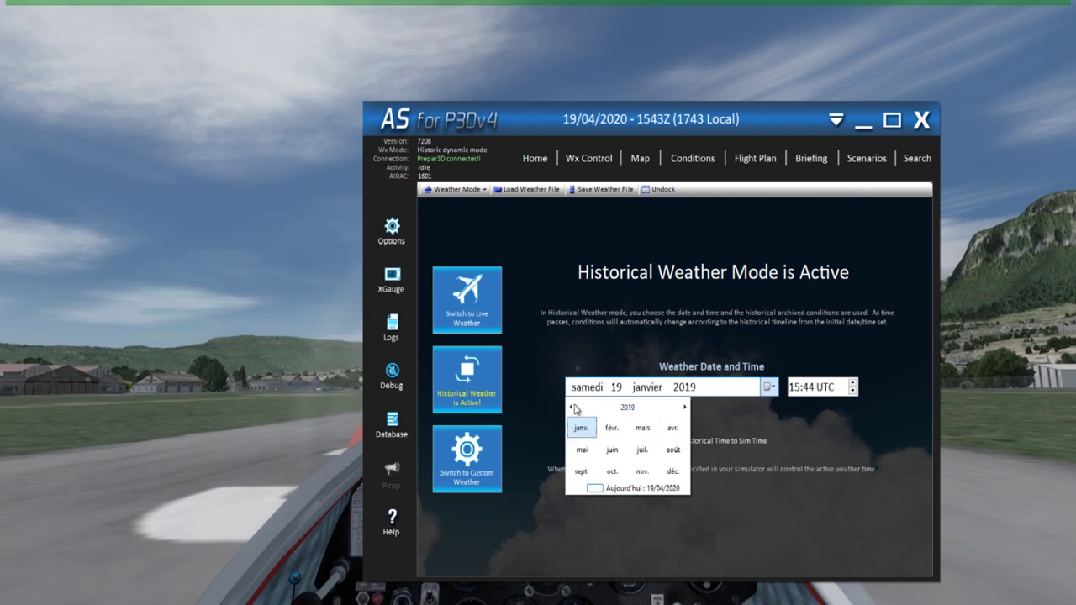
pyautogui.click(611, 452)
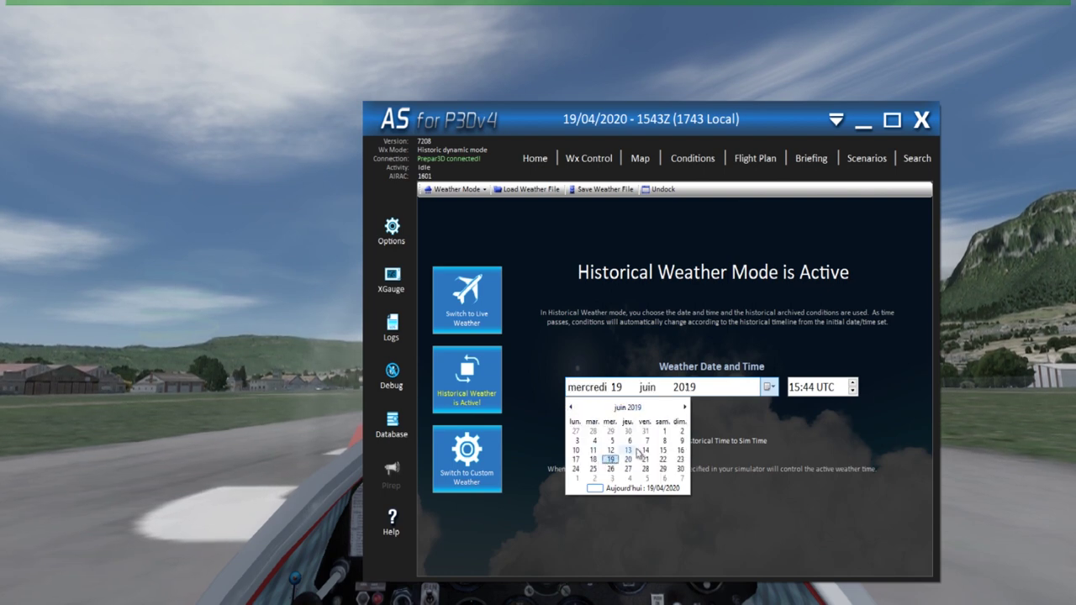
pyautogui.click(665, 440)
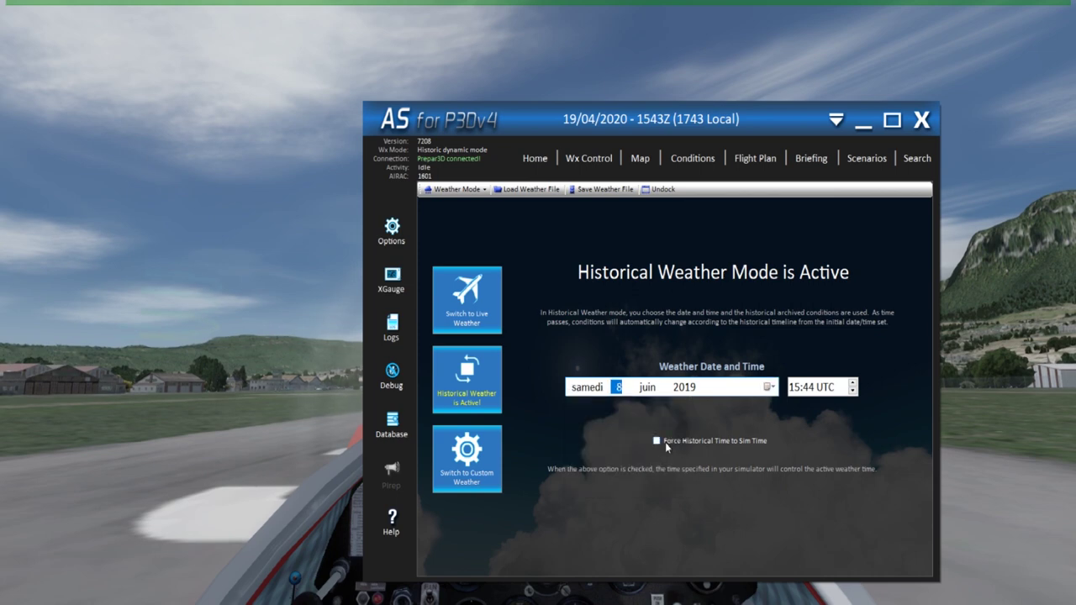
# - Set the historical weather time to 13:00 UTC and force the historical time to the simulator time
pyautogui.click(795, 392)
pyautogui.write('13')
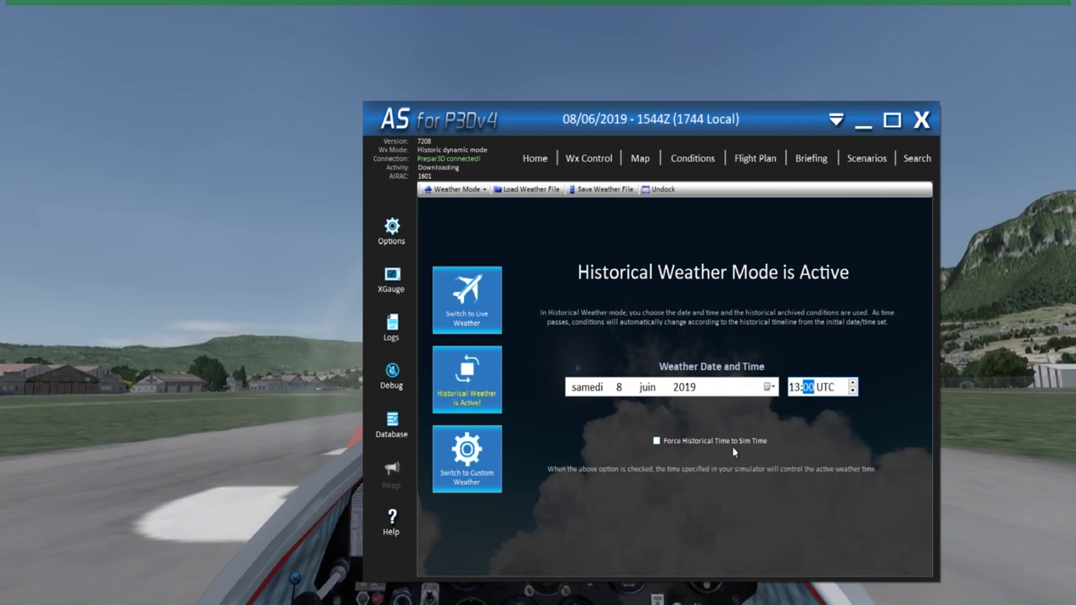
pyautogui.click(659, 440)
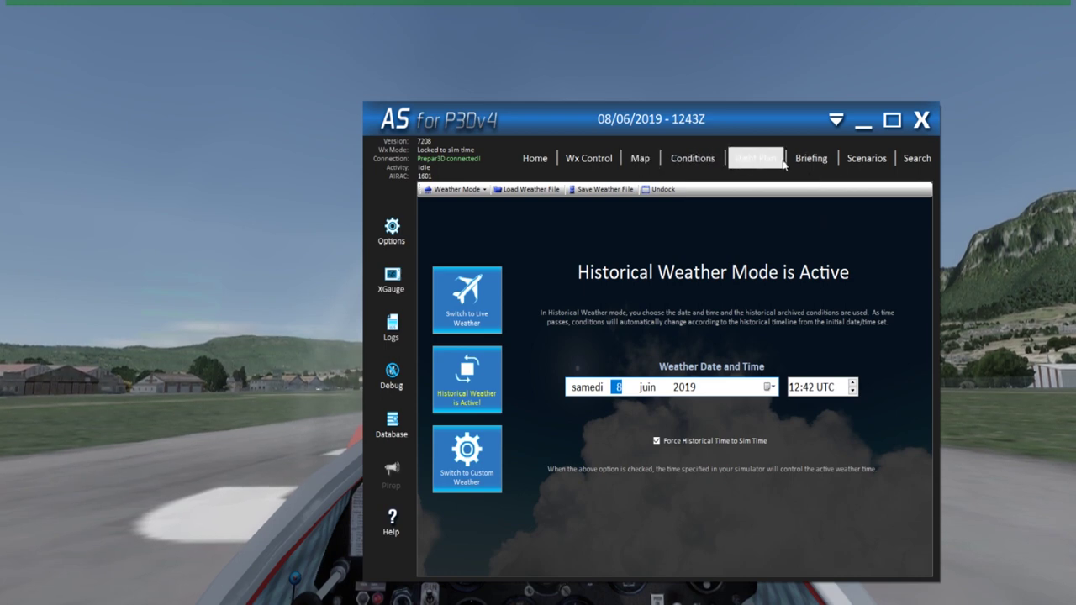
# - Minimize the weather window and look at the glider on the runway from outside
pyautogui.click(863, 121)
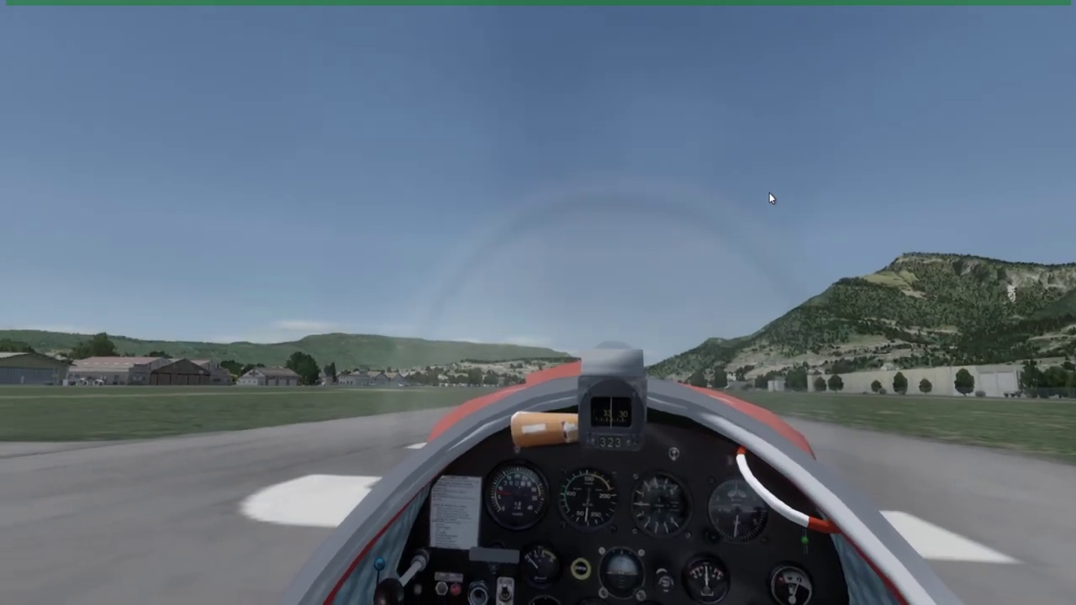
pyautogui.hotkey('shift', '8')
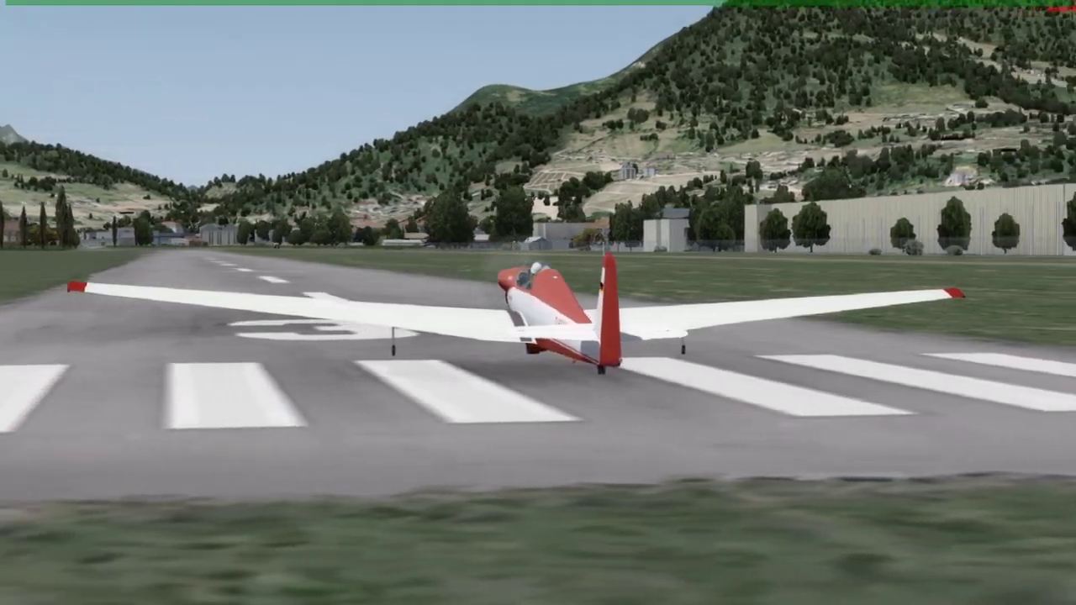
pyautogui.hotkey('shift', '6')
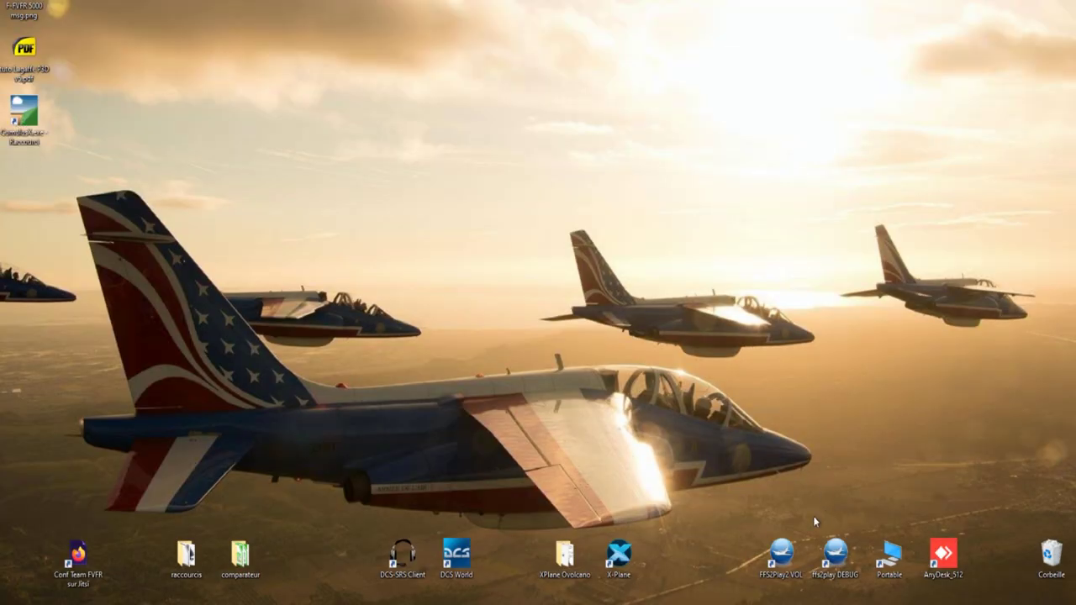
# - Launch CumulusX! from the desktop and accept its default thermal settings
pyautogui.click(25, 119)
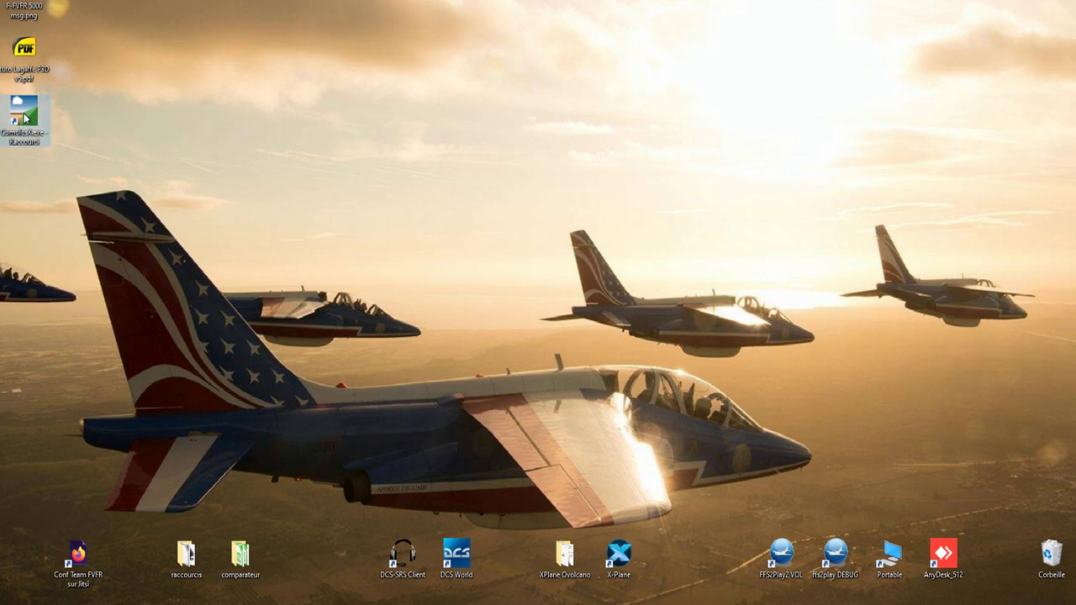
pyautogui.doubleClick(25, 119)
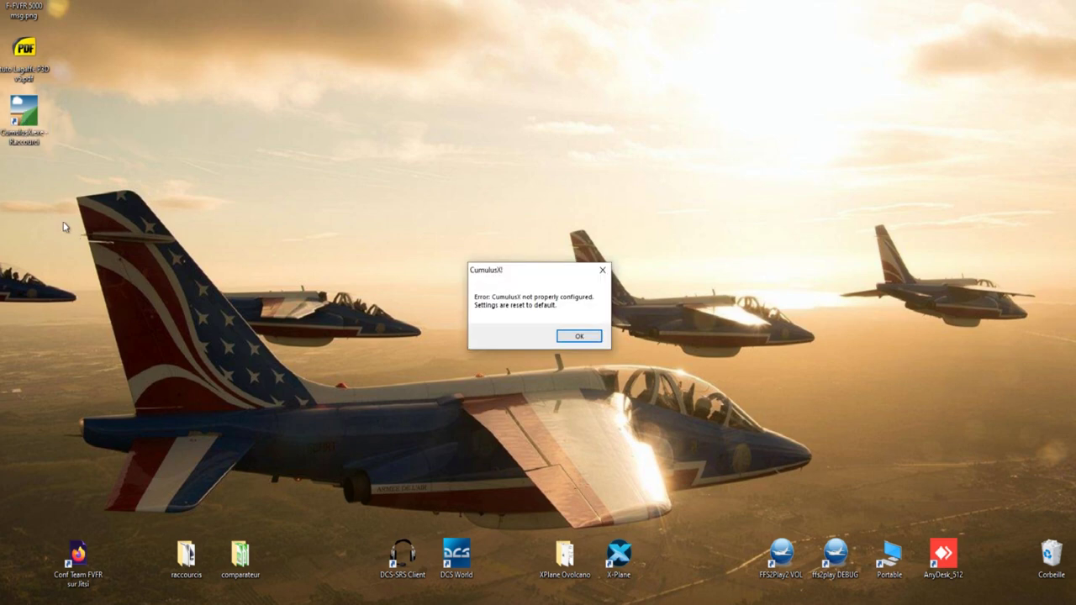
pyautogui.click(577, 338)
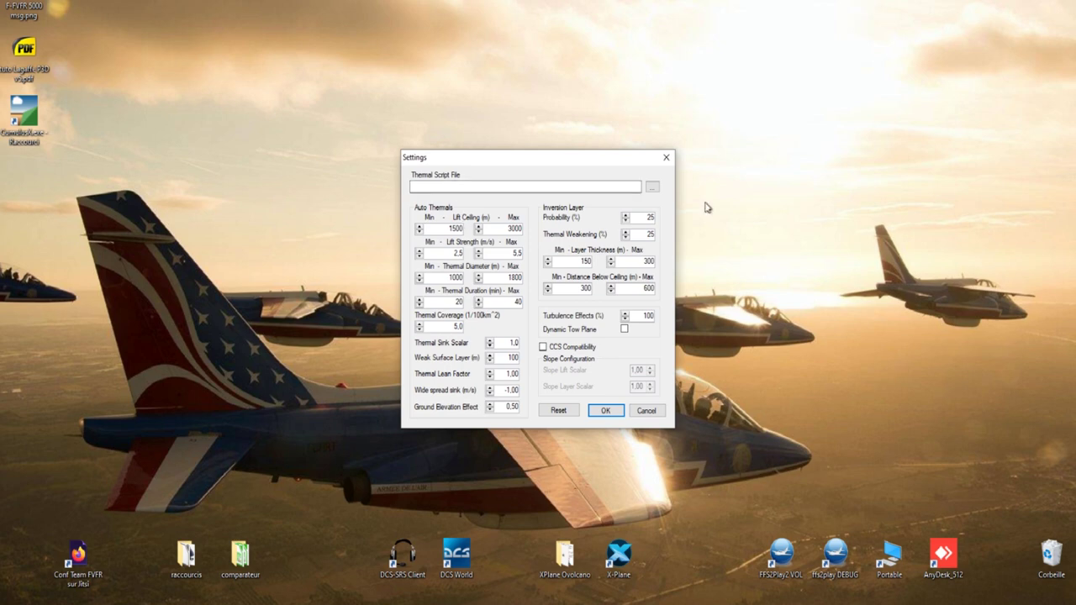
pyautogui.click(602, 412)
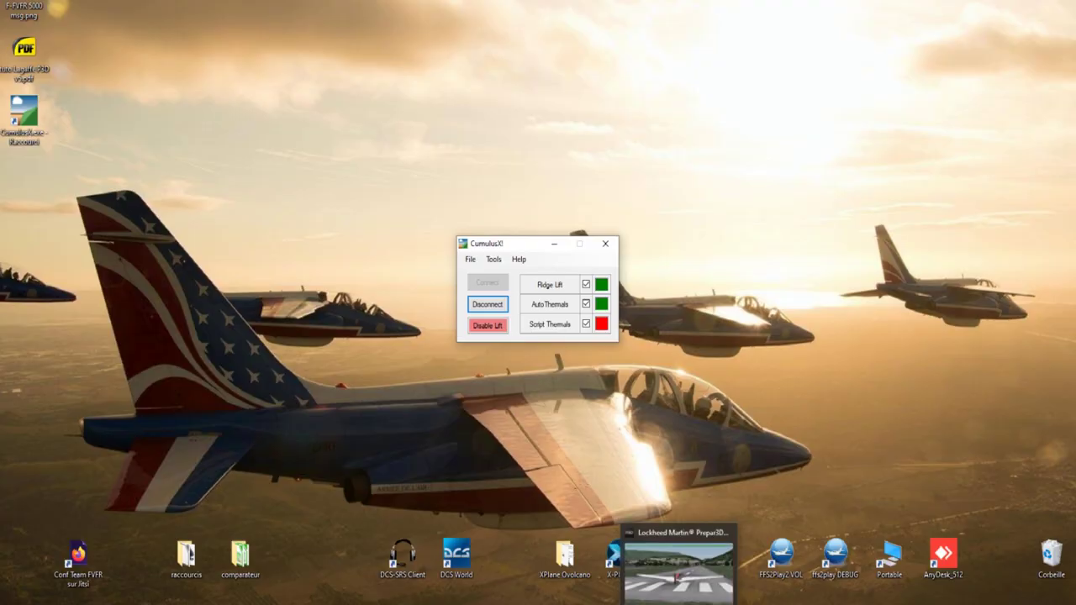
# - Switch back to Prepar3D and keep thermal visualization on Schematic in the weather options
pyautogui.click(676, 568)
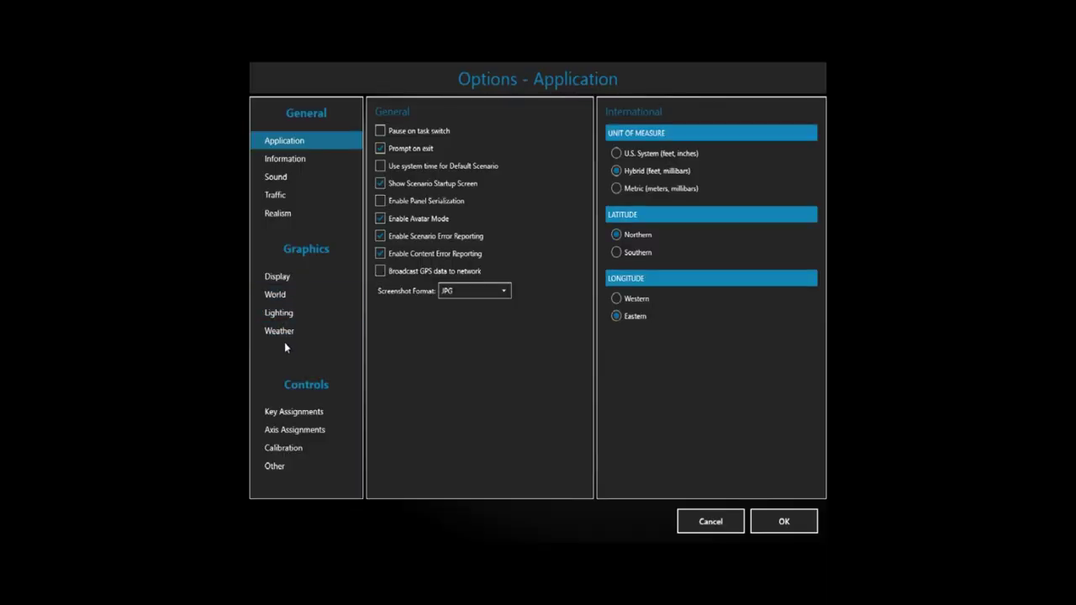
pyautogui.click(284, 334)
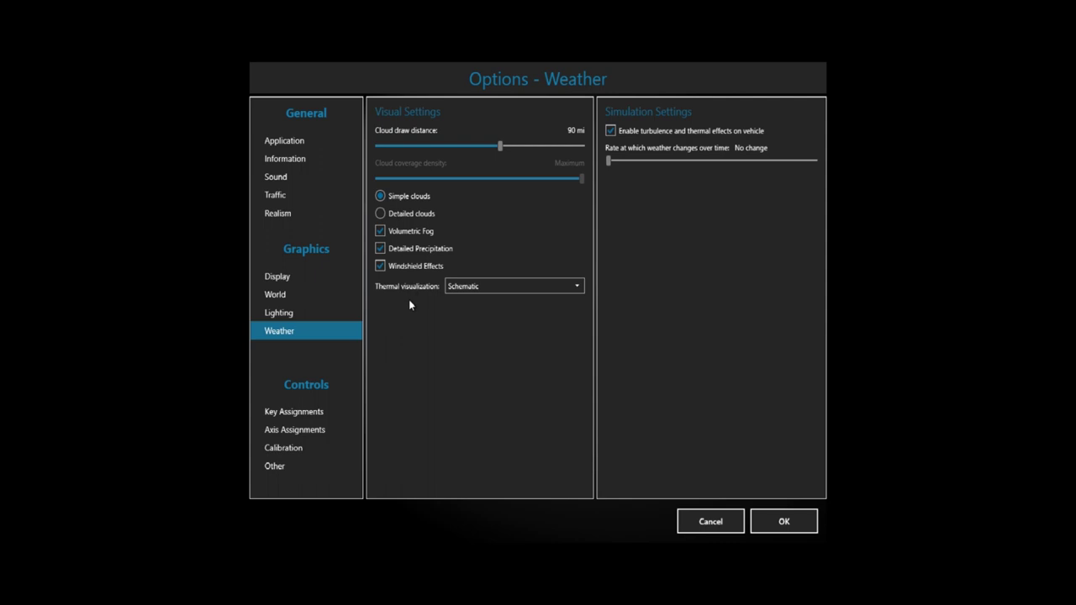
pyautogui.click(483, 286)
pyautogui.click(468, 285)
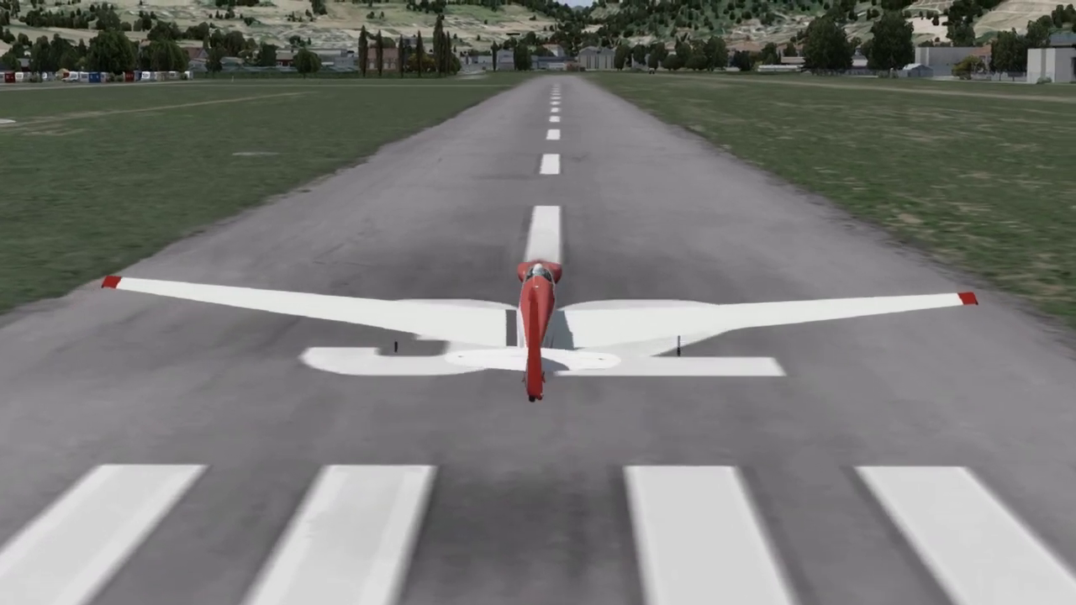